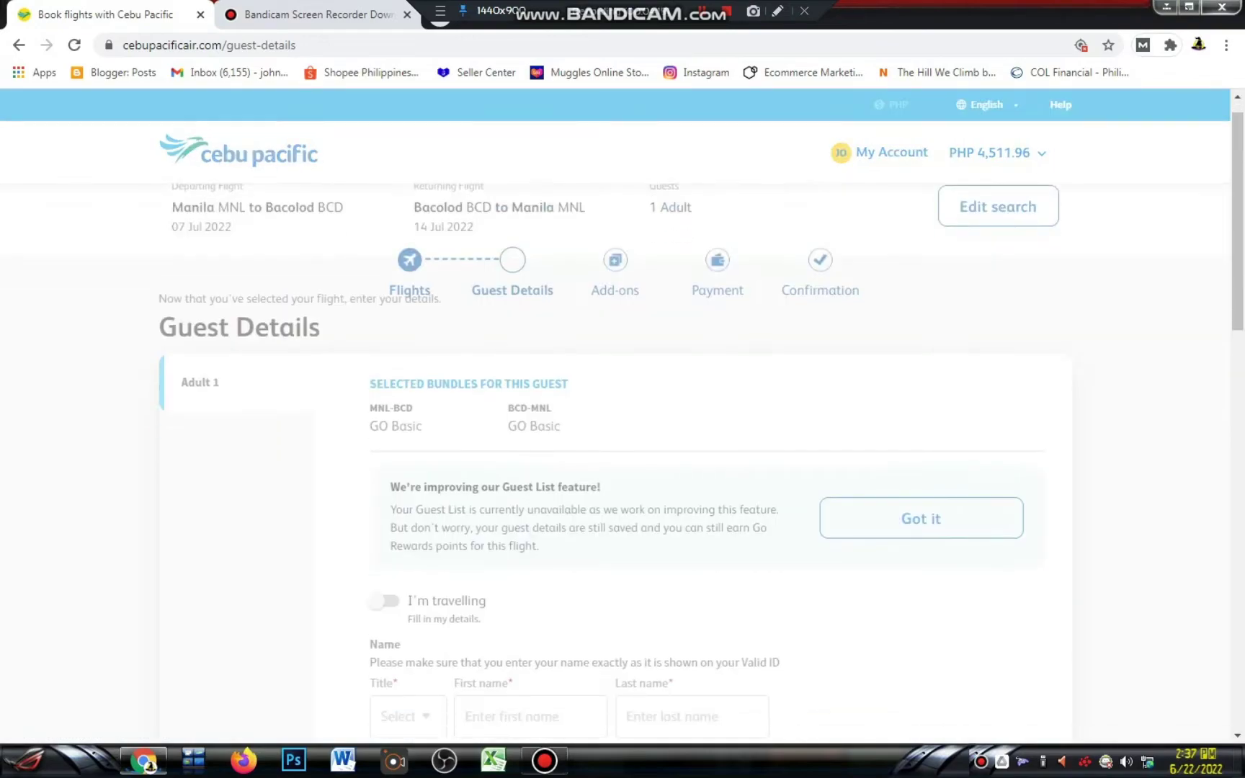
Fill in the Adult 1 guest details from the account by switching on the I'm travelling option
scroll(623, 432, down, 2)
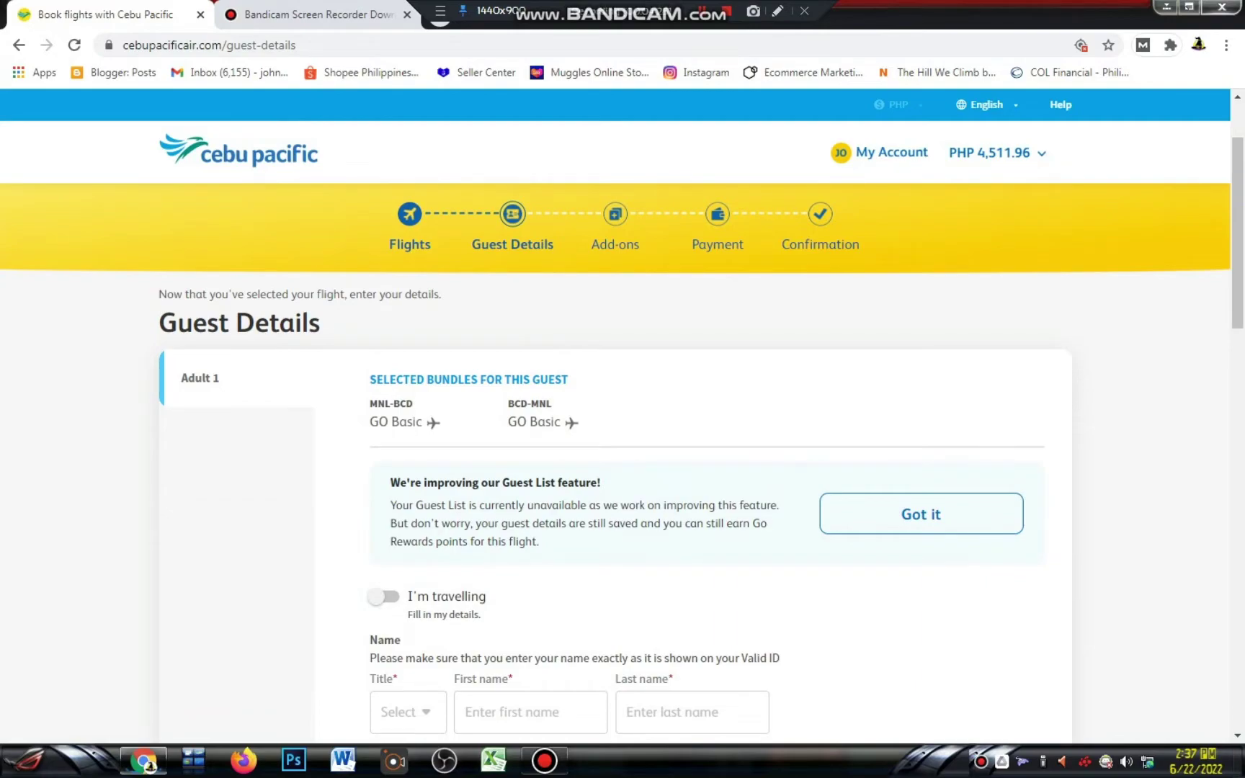
scroll(622, 432, down, 2)
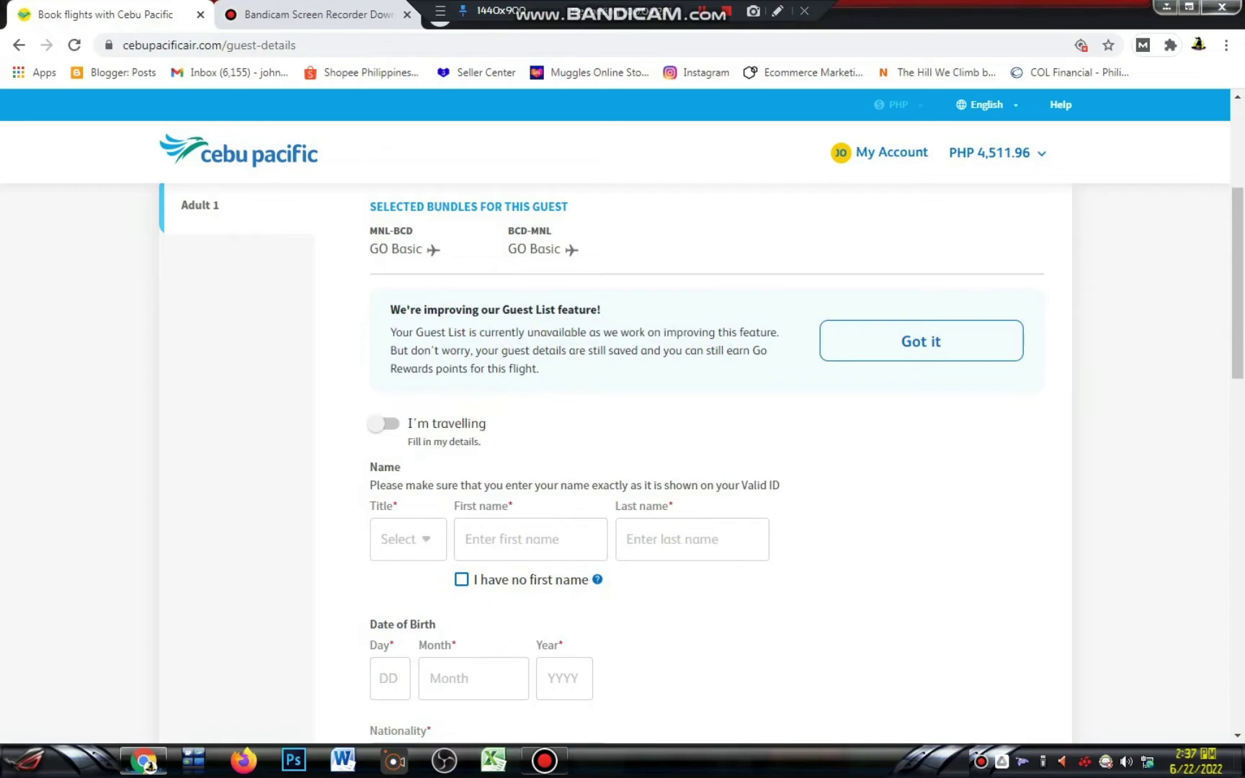
scroll(623, 432, up, 2)
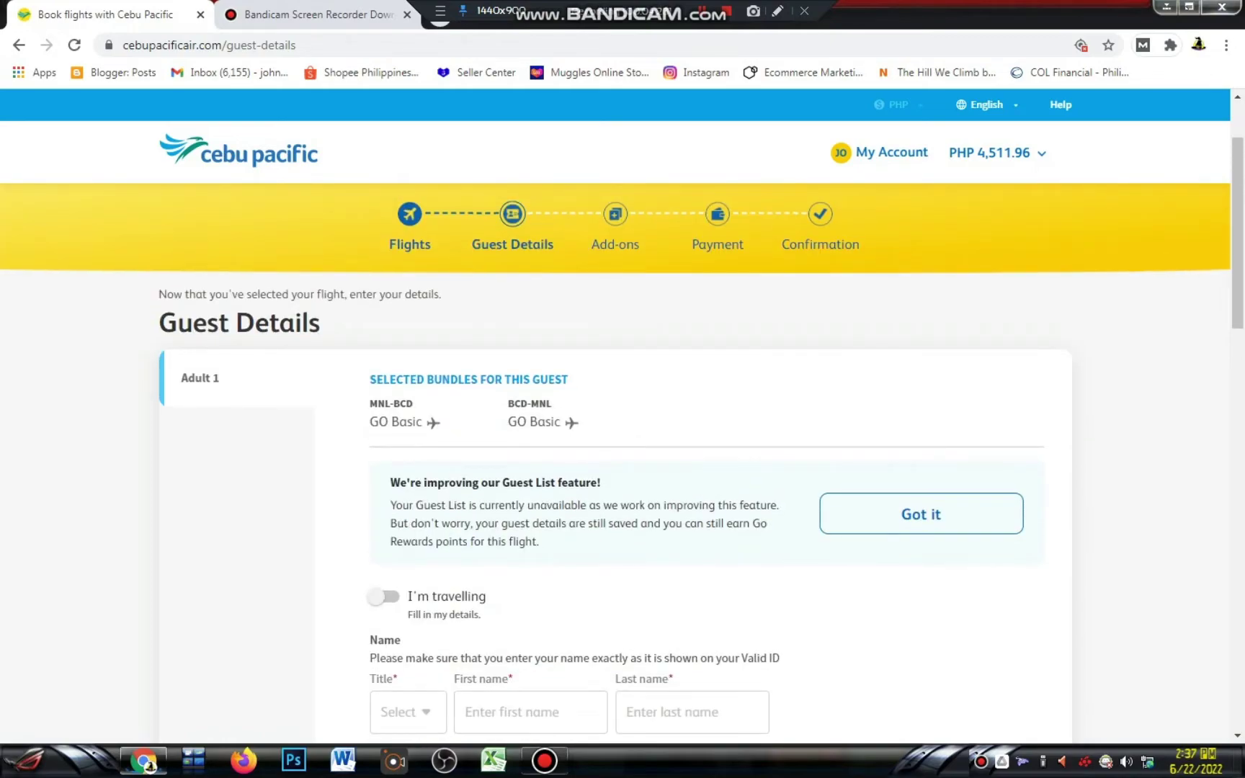
scroll(622, 433, down, 2)
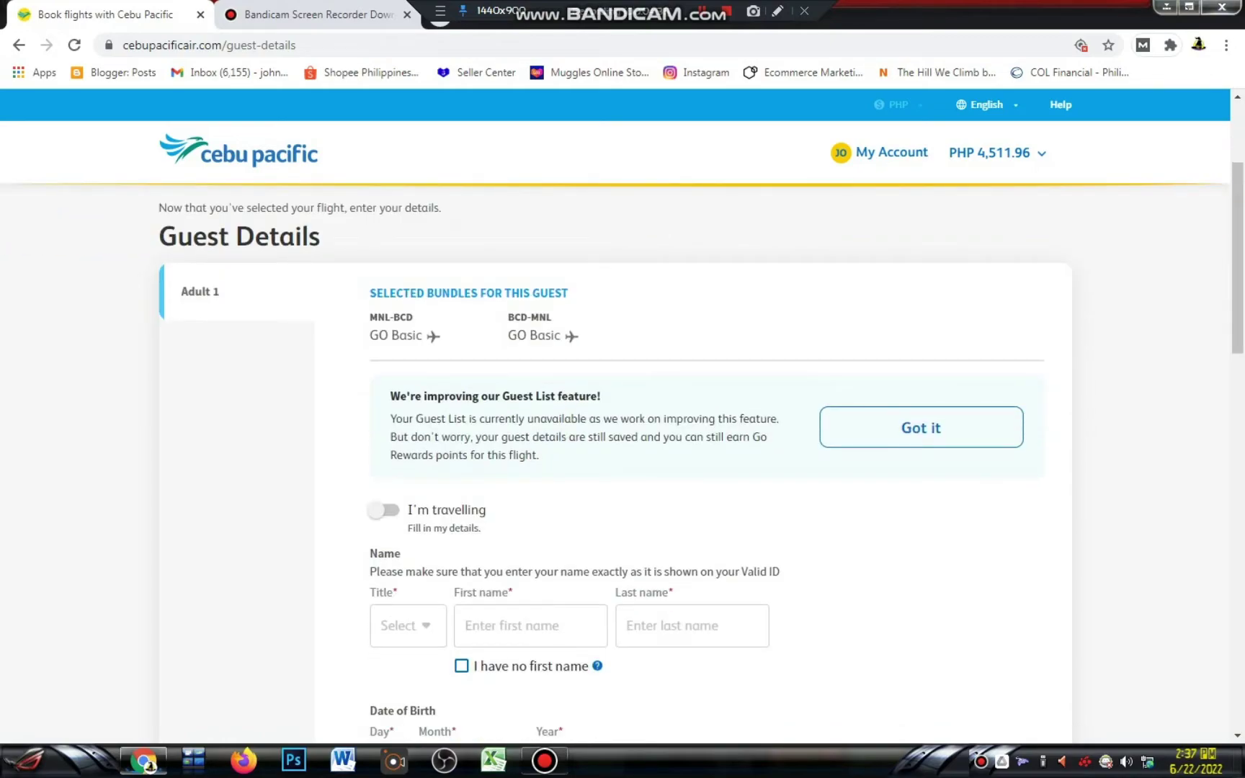
scroll(623, 432, down, 1)
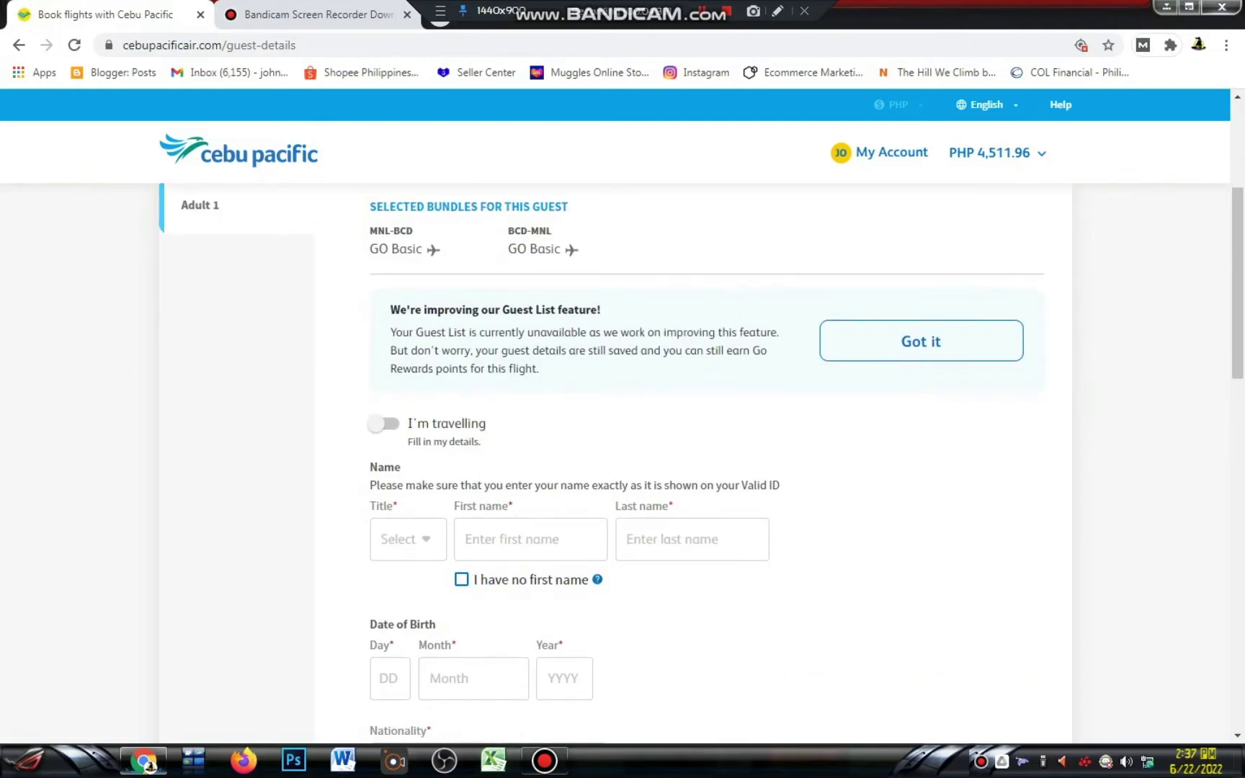
scroll(623, 432, down, 1)
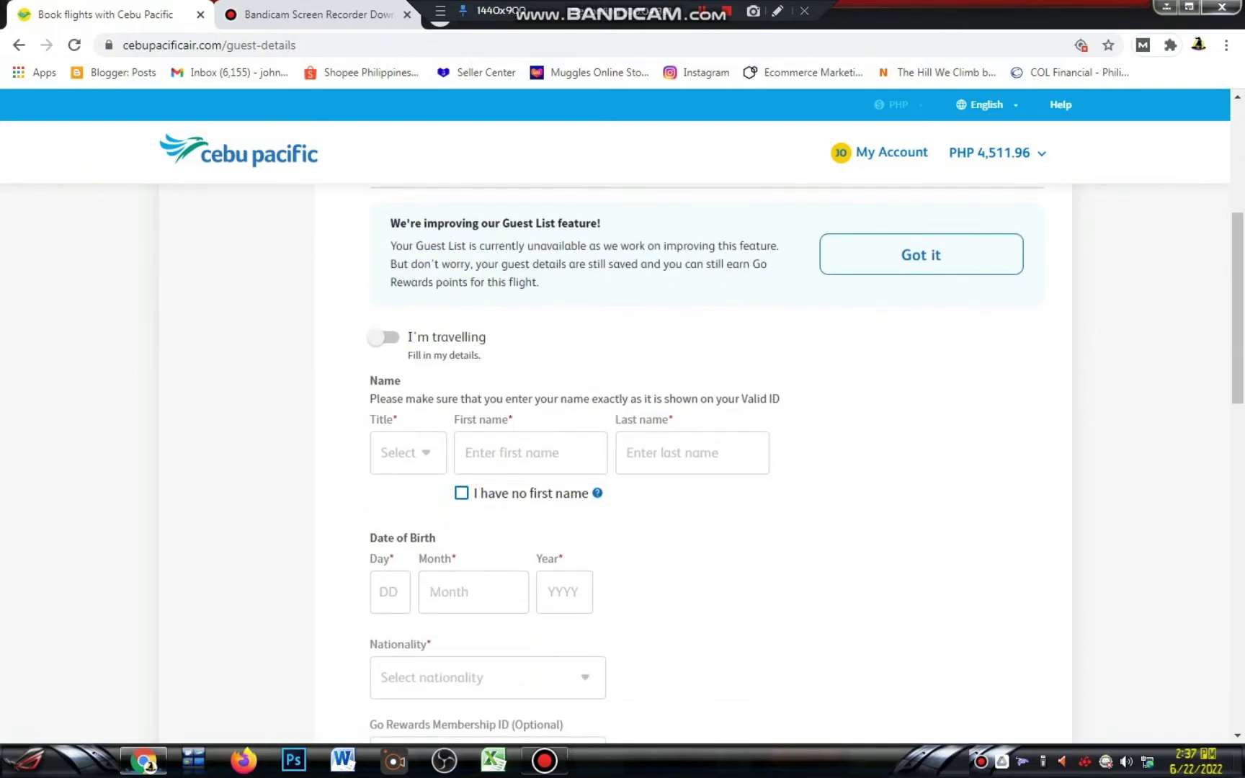
click(408, 452)
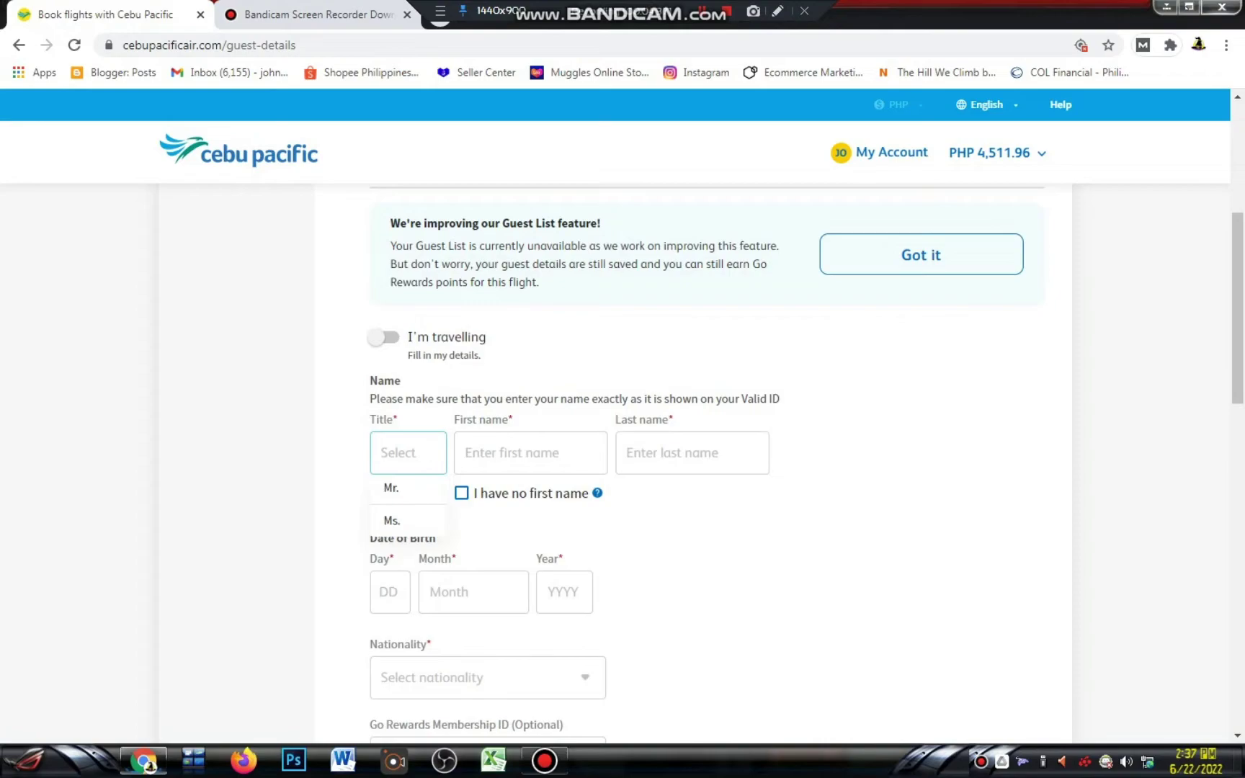
click(384, 337)
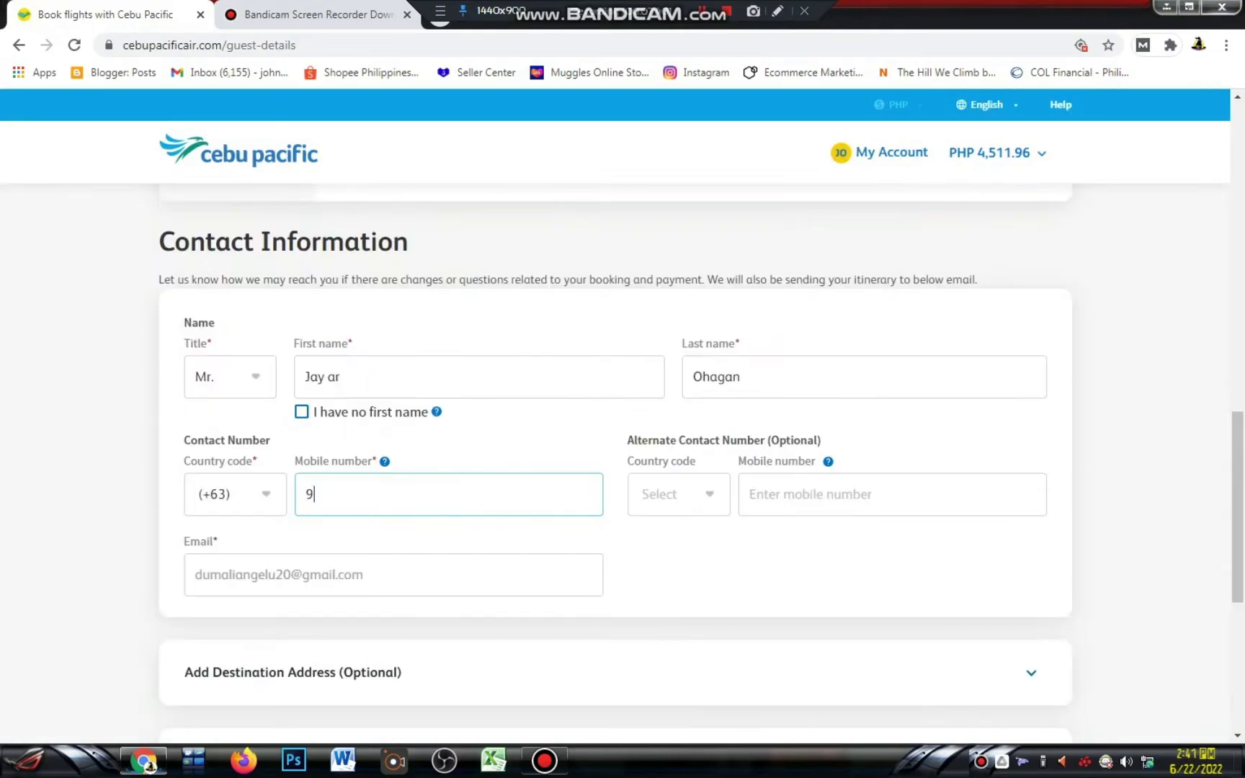
Skip the optional destination address and emergency contact sections and continue from the guest details to the add-ons
scroll(622, 432, down, 2)
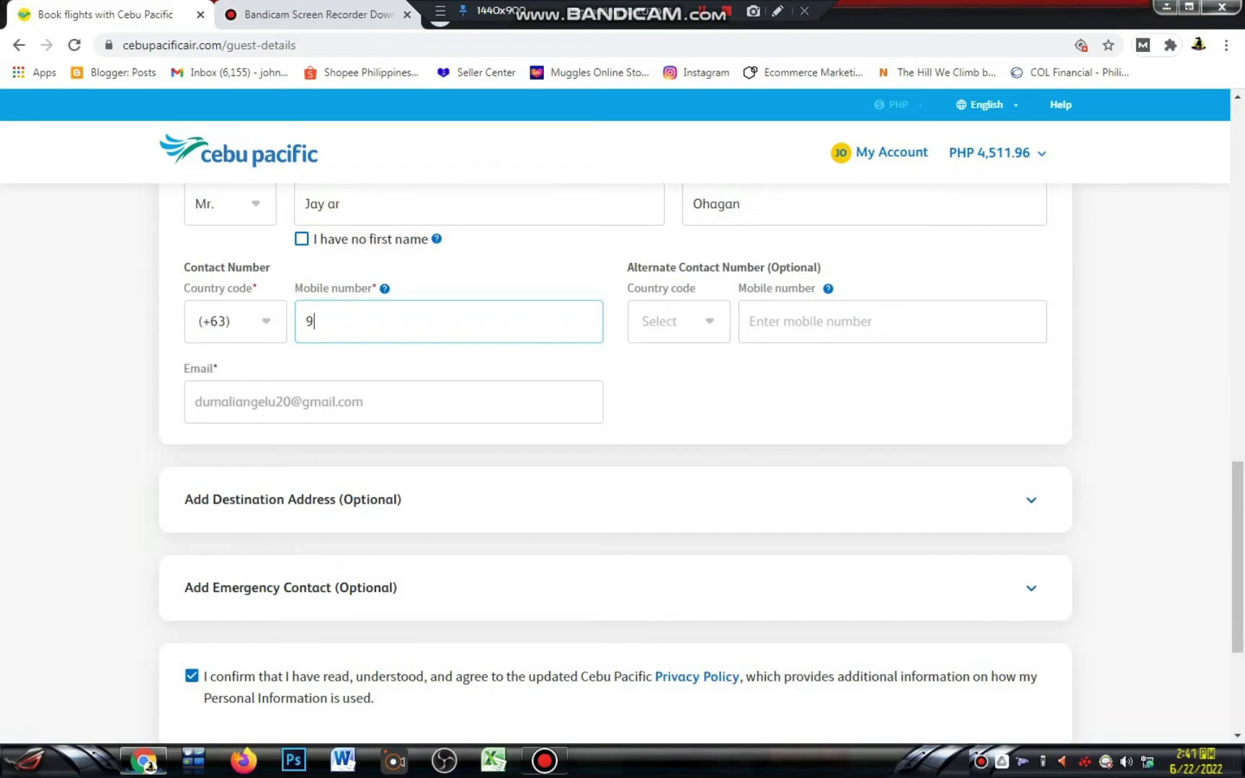
scroll(623, 432, down, 3)
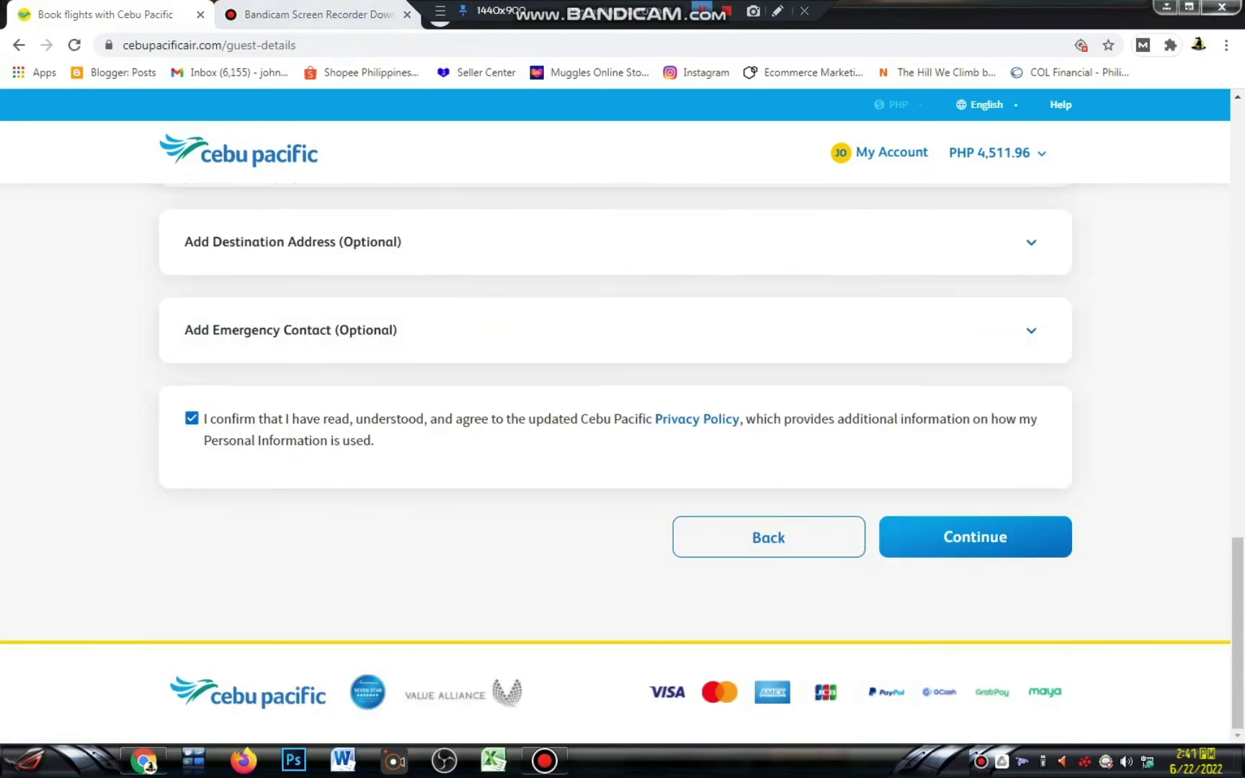
click(974, 536)
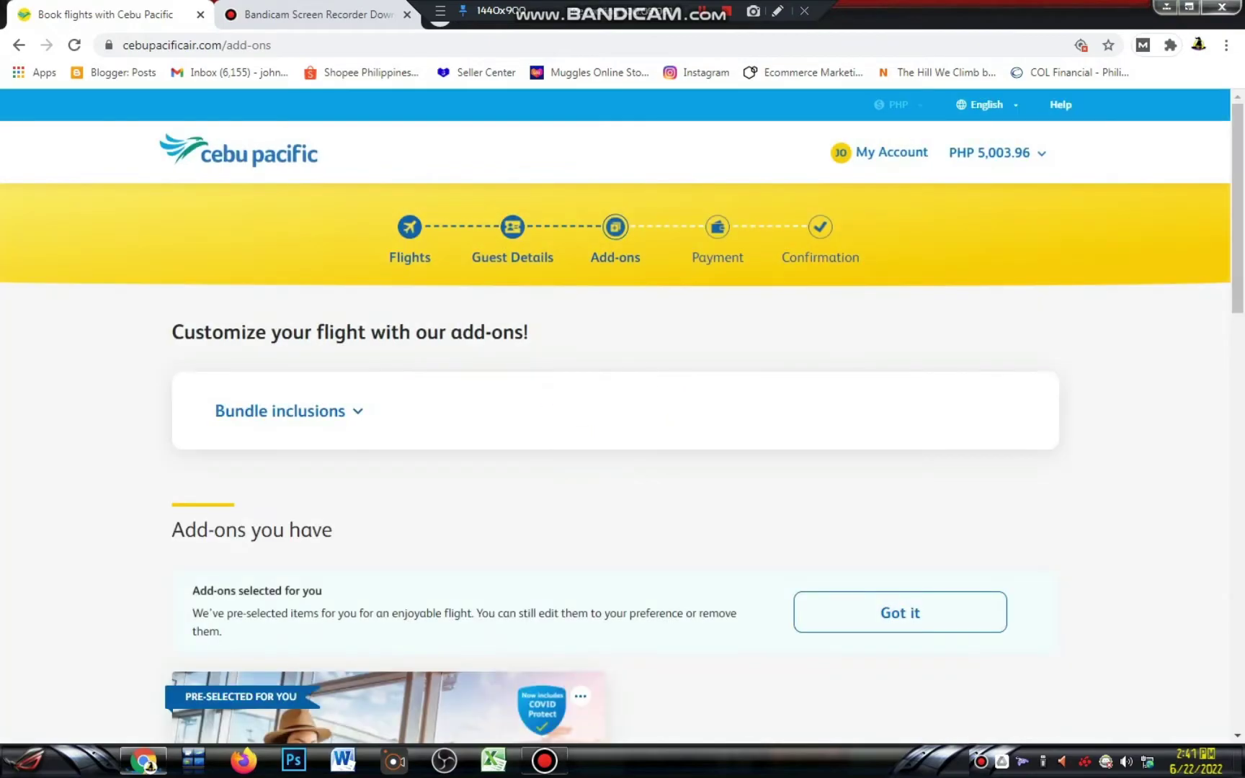
Look through the available add-ons and proceed to payment, keeping the pre-selected CEB TravelSure
scroll(623, 432, down, 2)
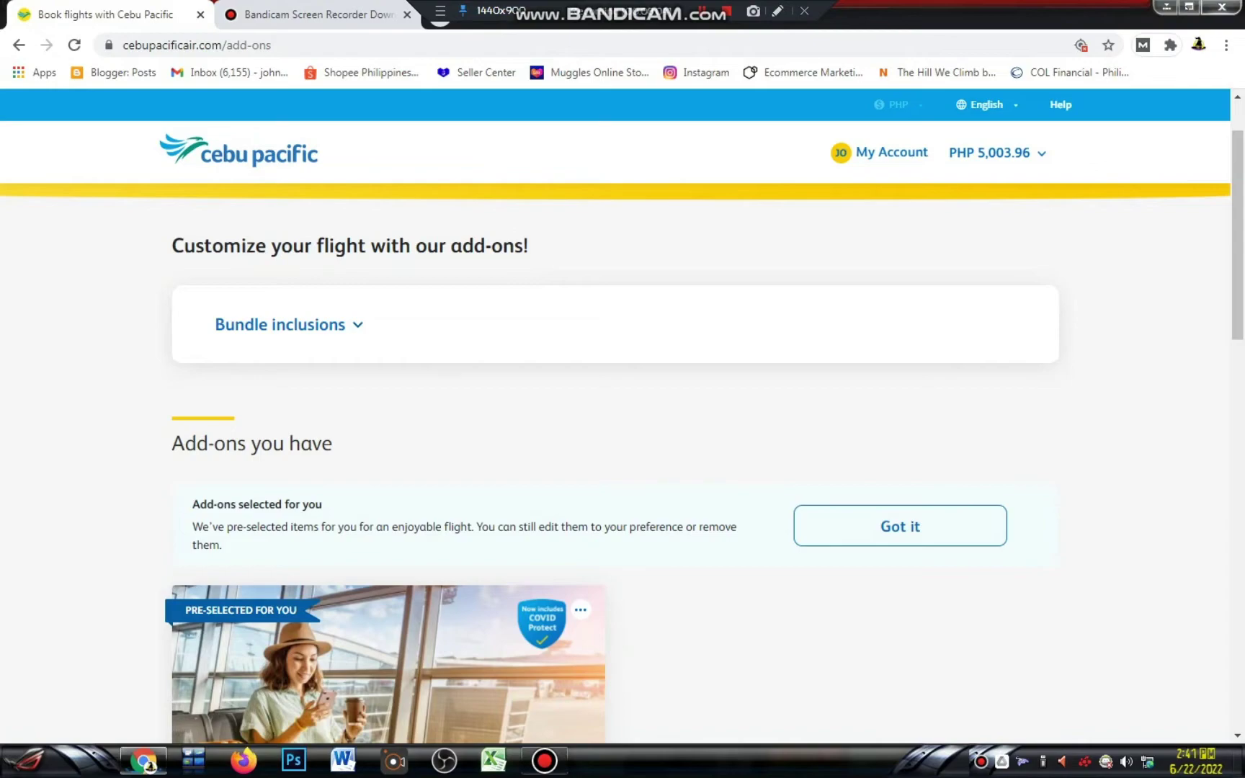
scroll(623, 447, down, 1)
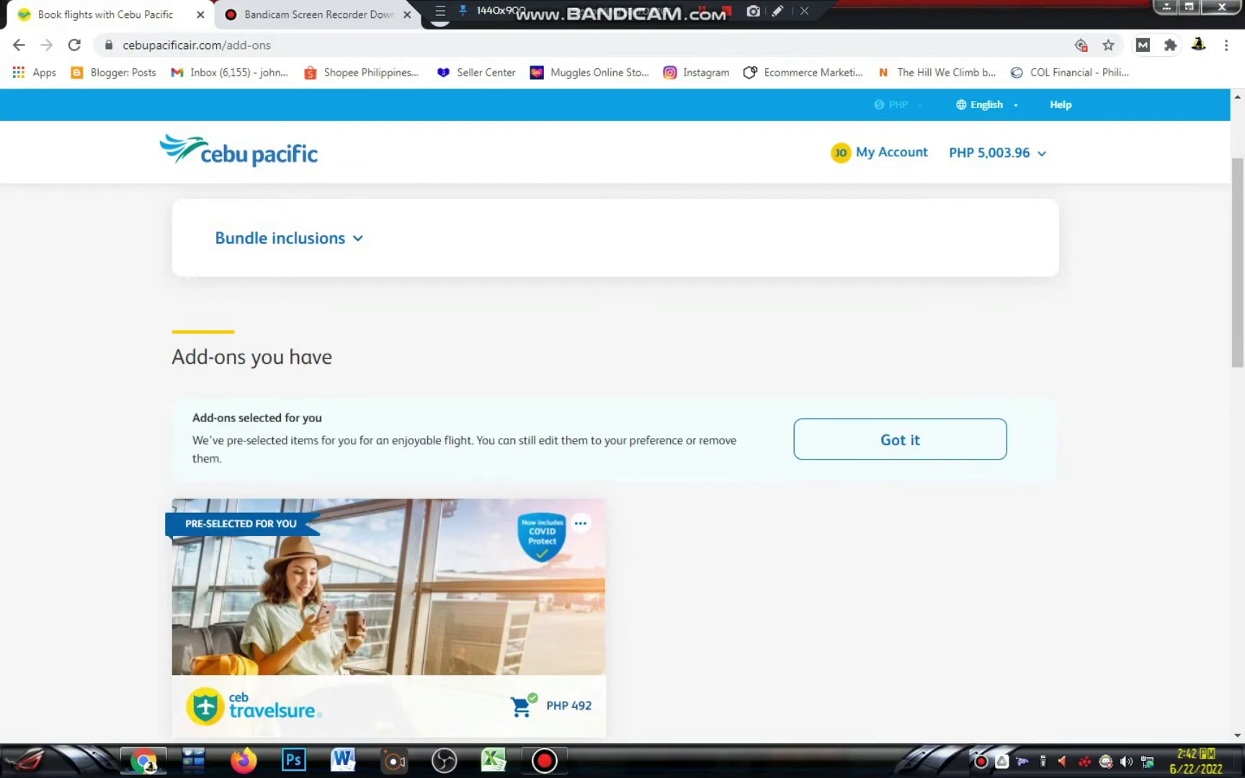
scroll(622, 433, down, 2)
scroll(622, 461, down, 9)
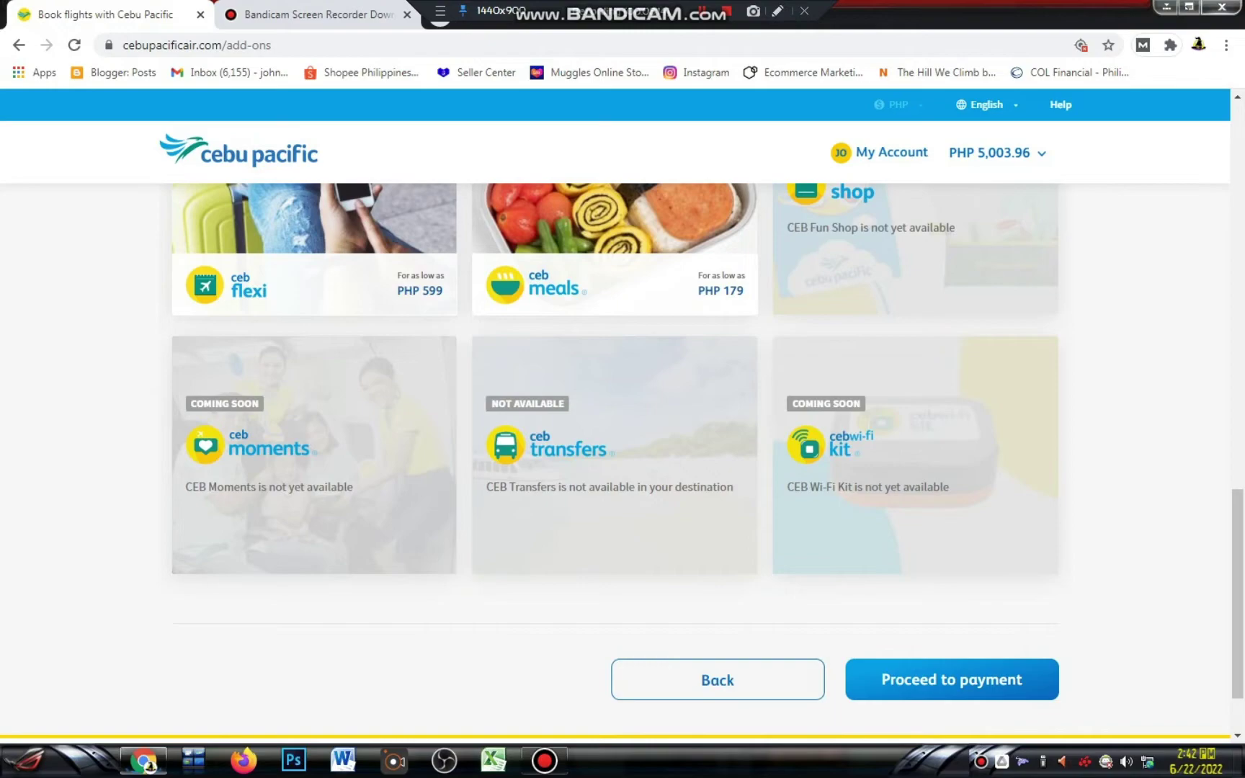
scroll(623, 461, up, 3)
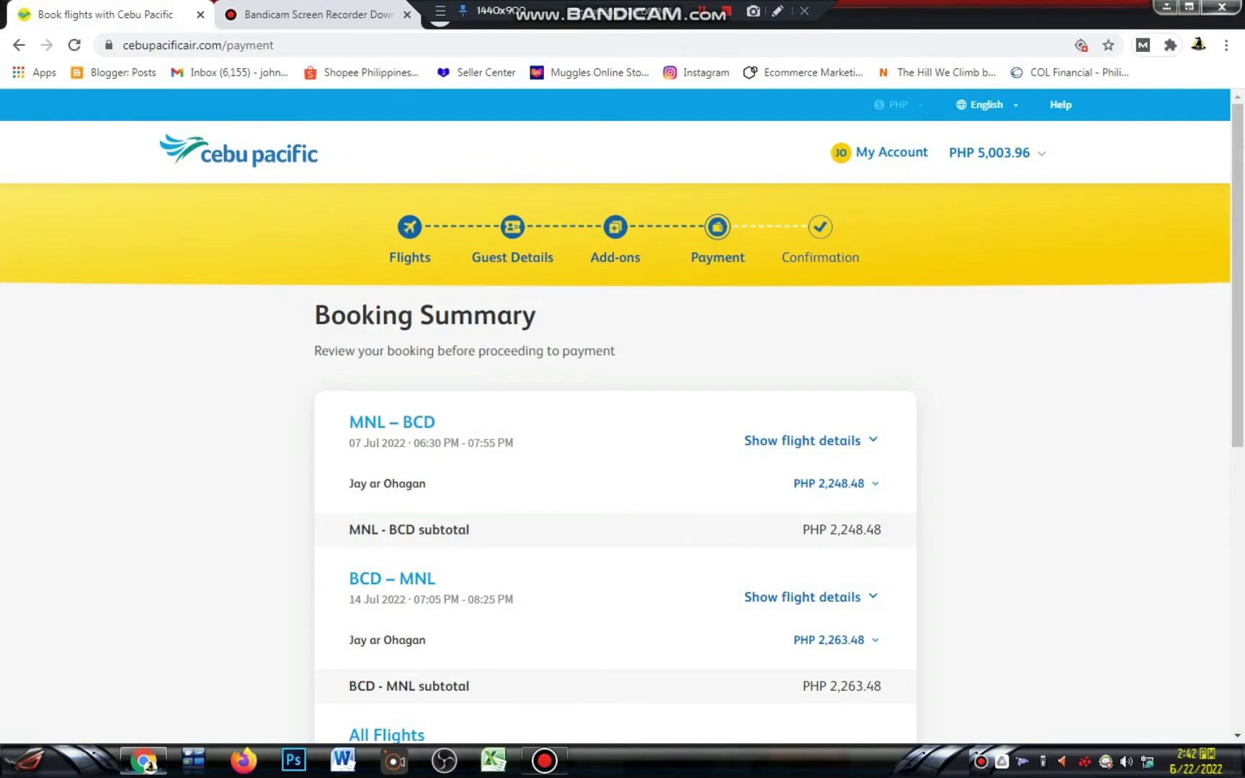
Review the booking summary for both flights and expand the breakdown of Taxes and Fees
scroll(615, 461, down, 3)
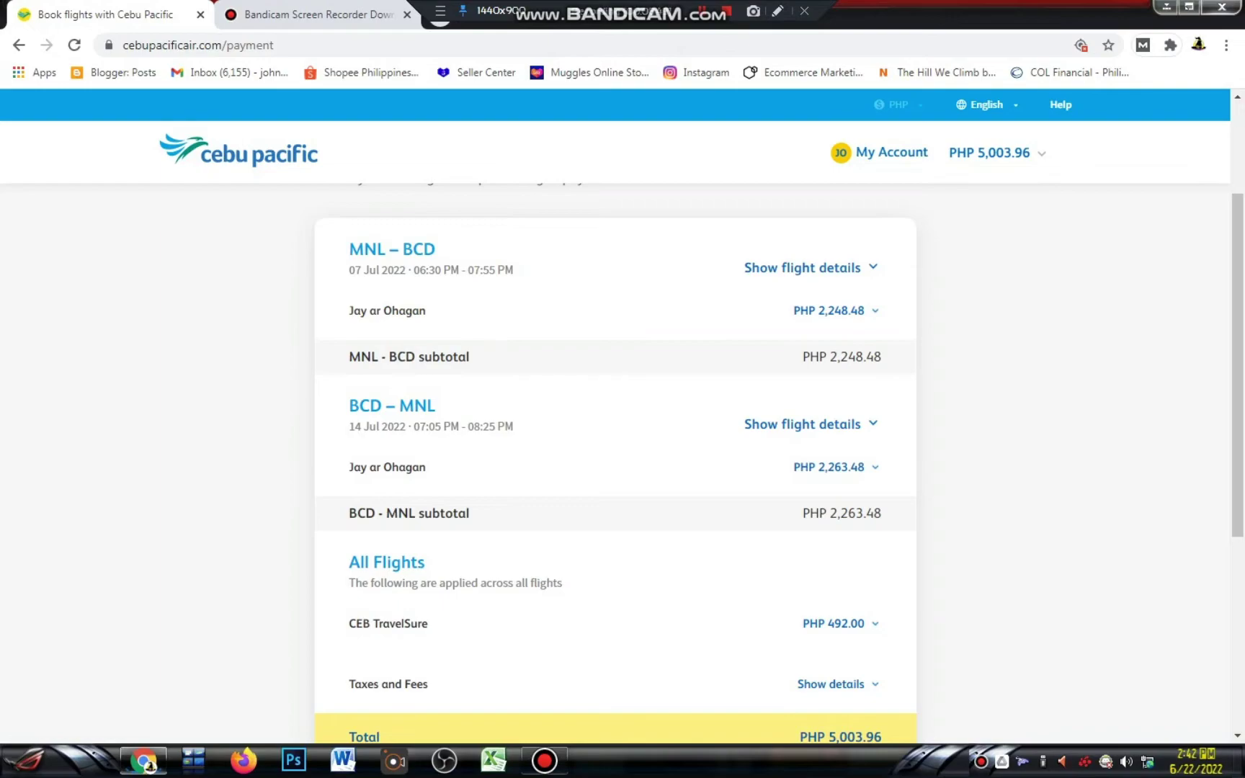
scroll(615, 461, down, 1)
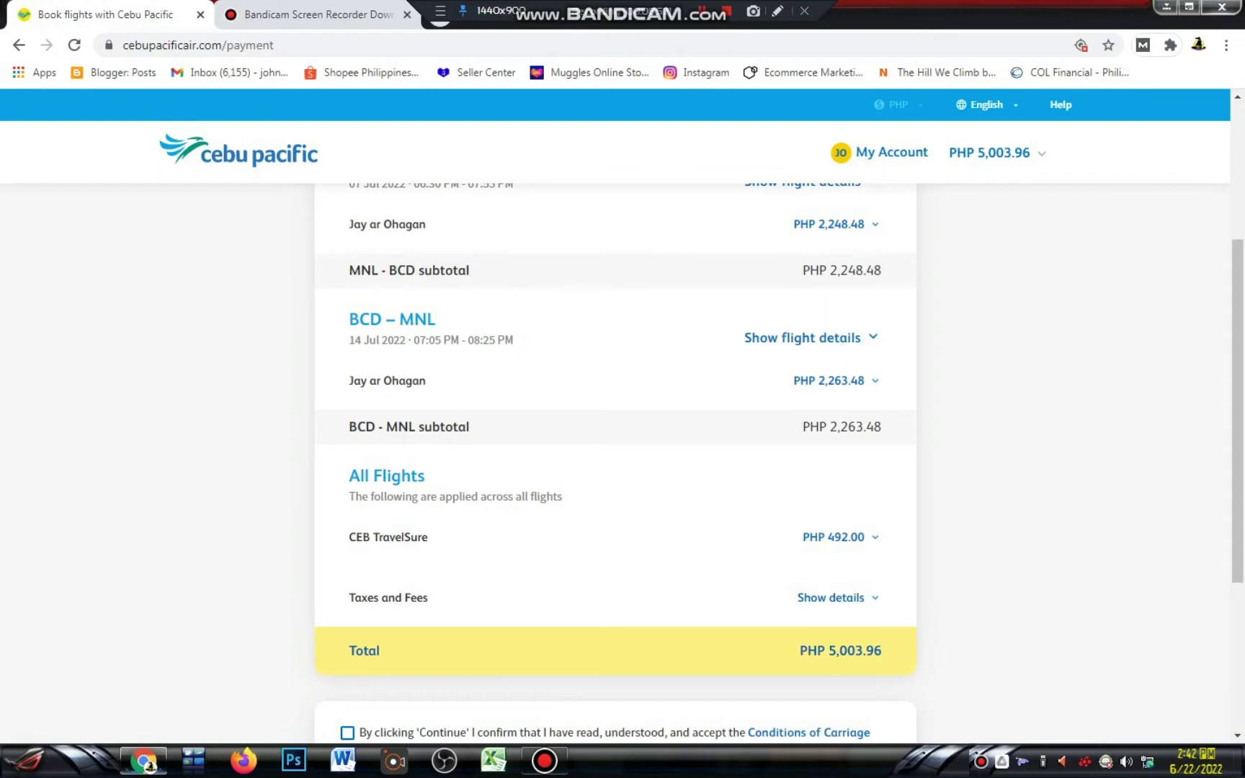
scroll(622, 461, down, 1)
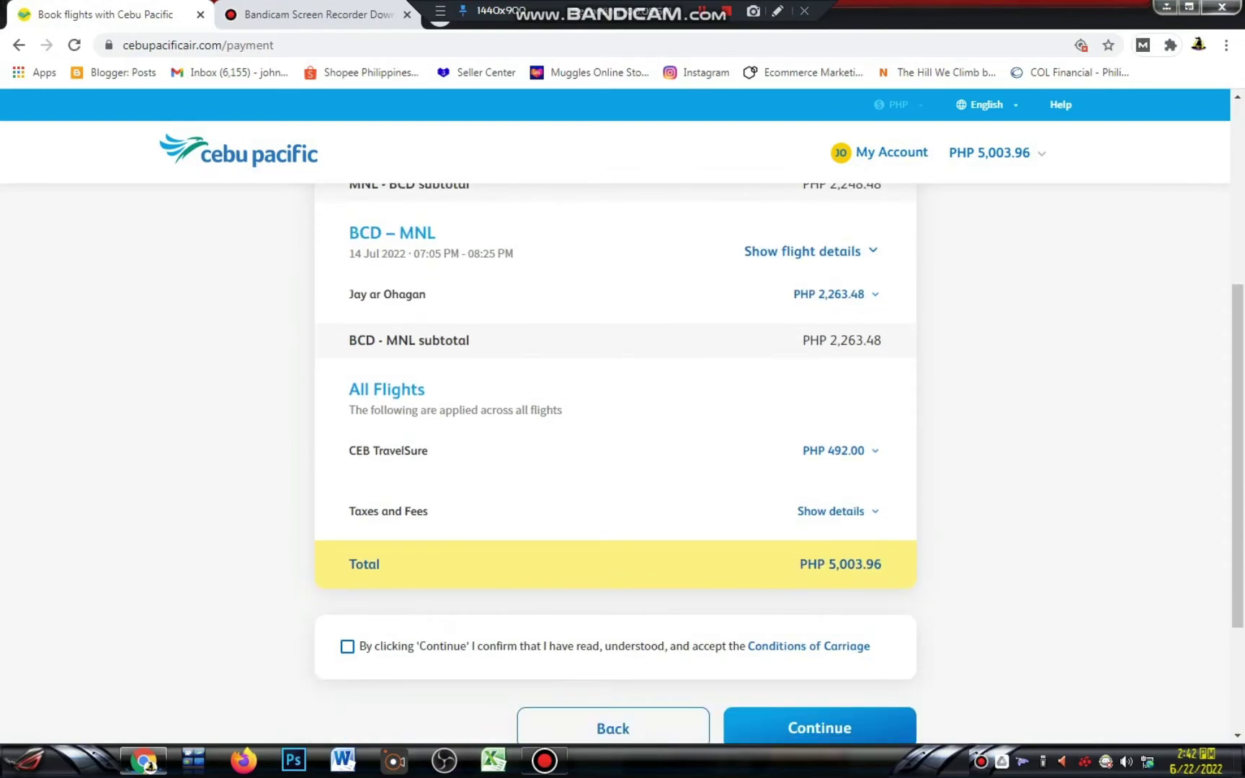
click(831, 510)
scroll(622, 461, down, 2)
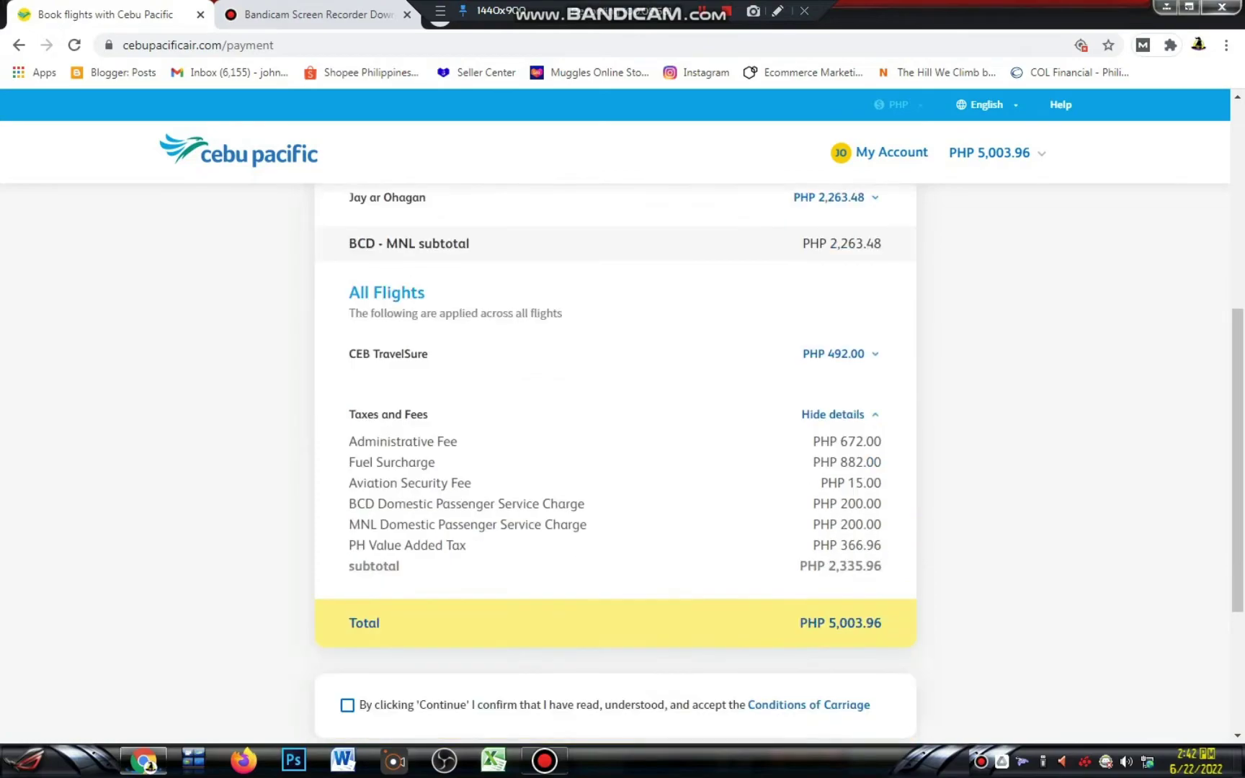
scroll(622, 461, down, 2)
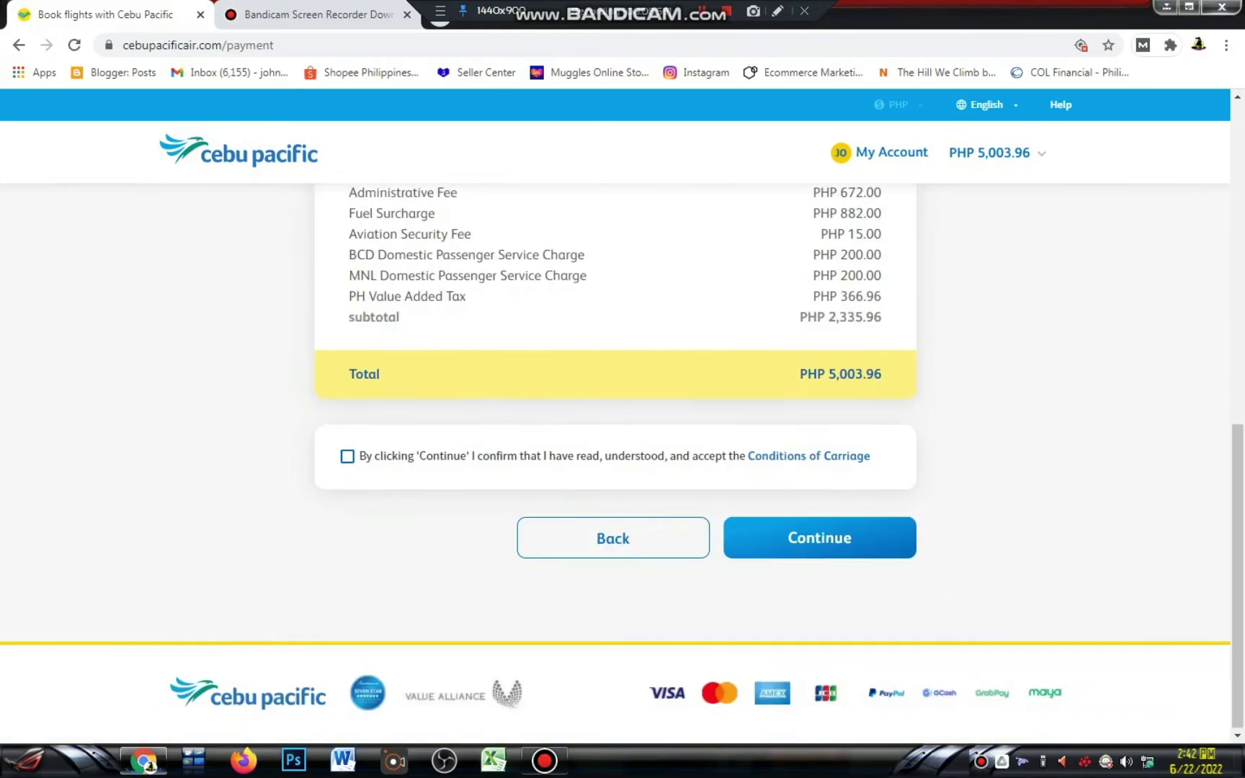
Accept the Conditions of Carriage, continue, and confirm the booking to proceed to payment
click(347, 456)
scroll(622, 461, up, 2)
scroll(615, 461, up, 3)
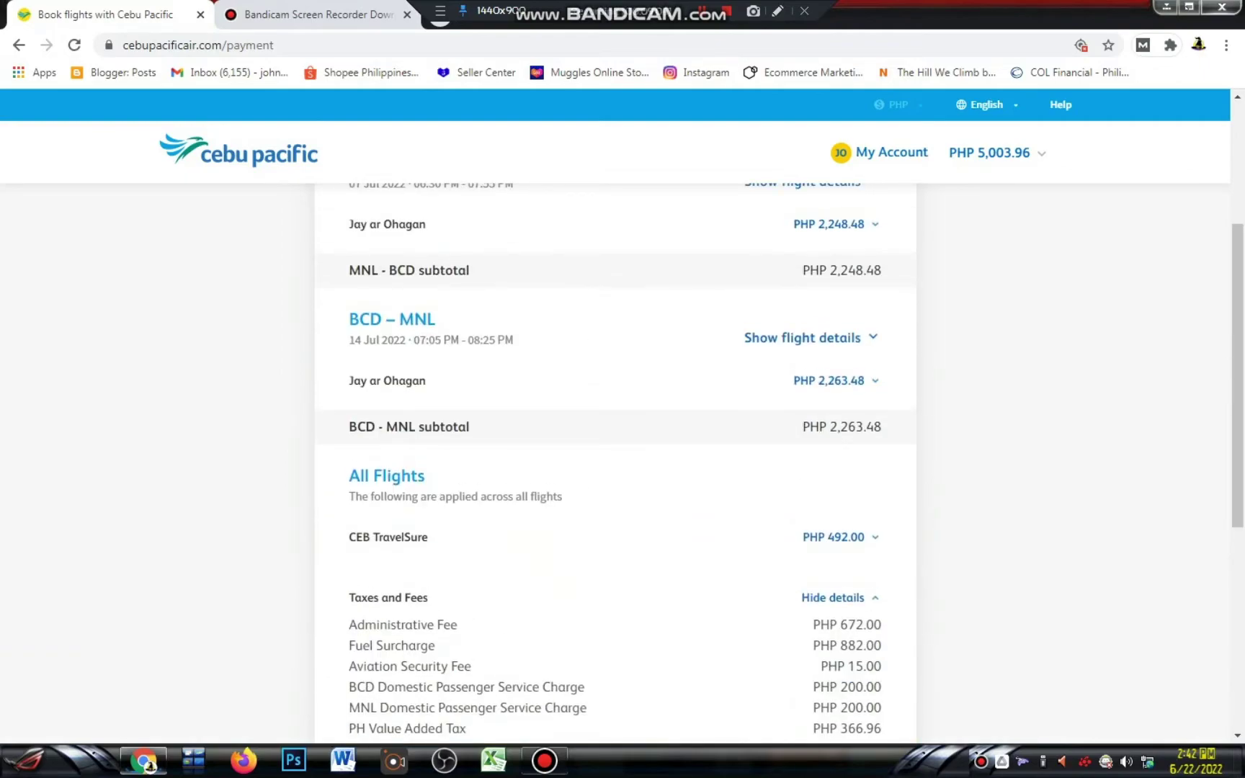
scroll(623, 461, down, 3)
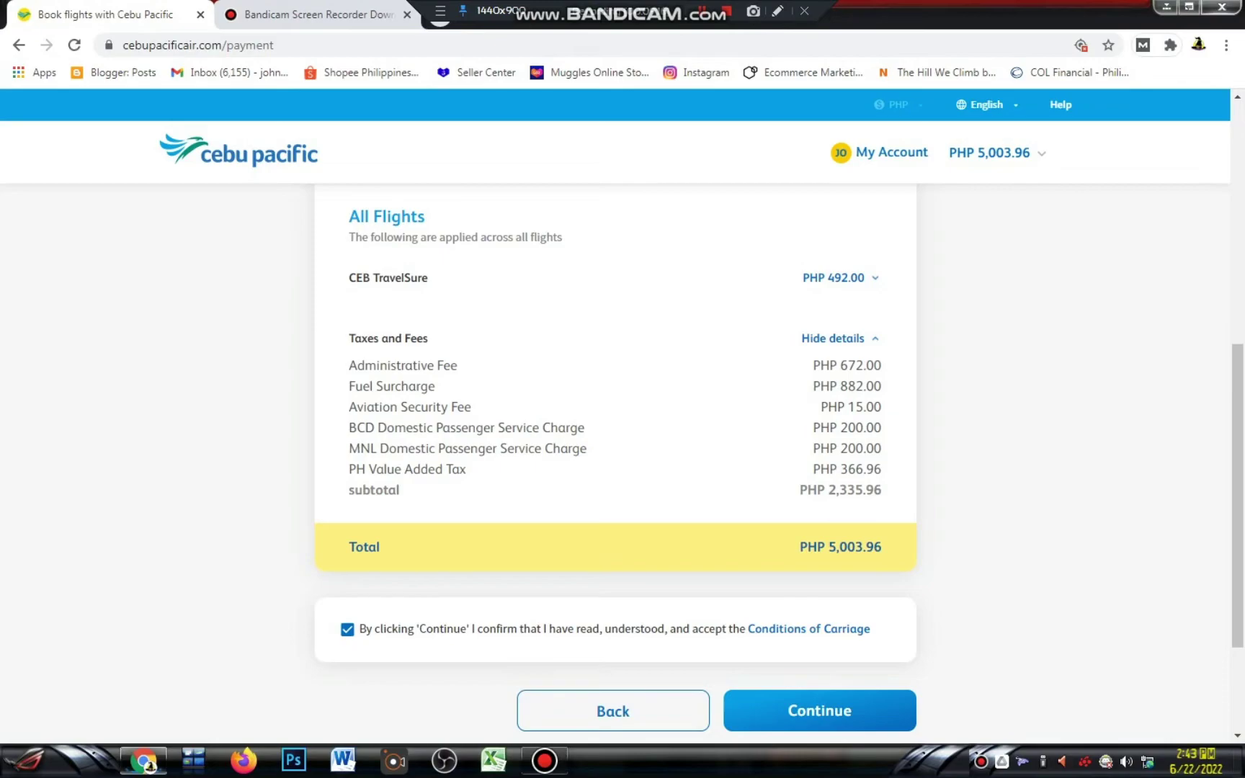
click(819, 710)
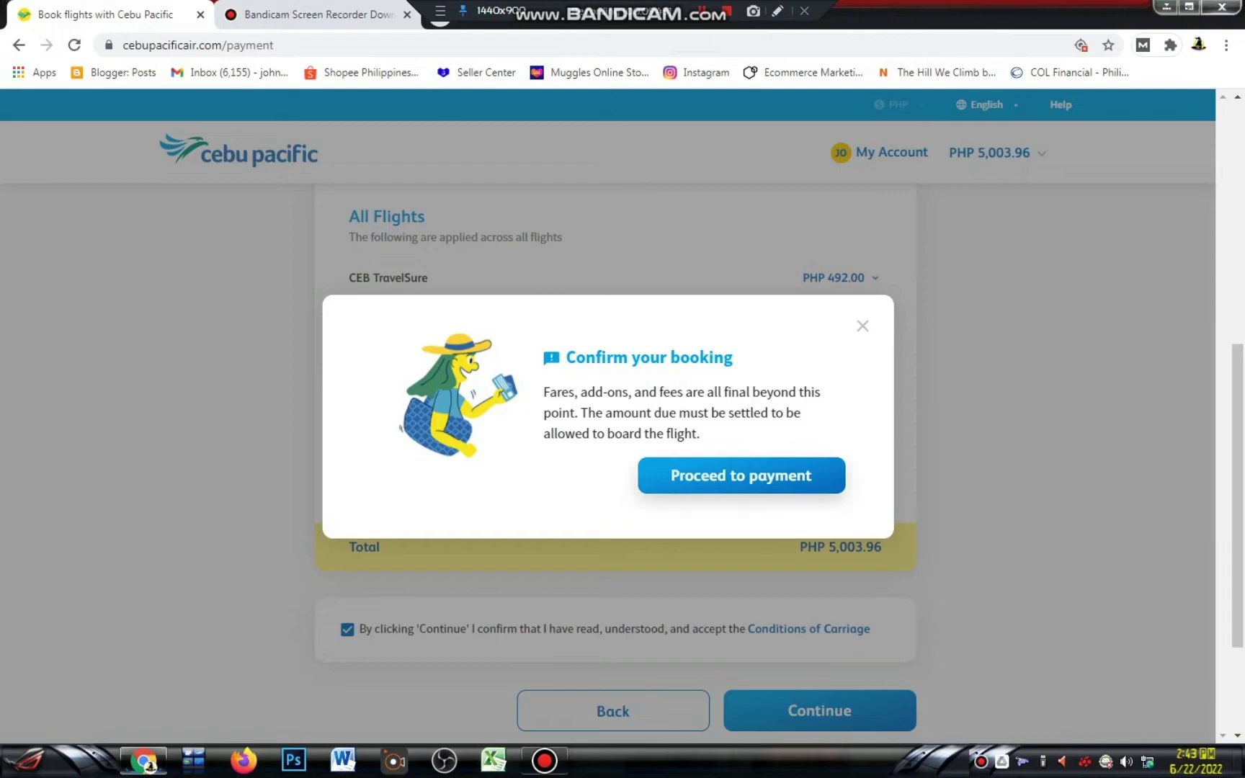
click(741, 476)
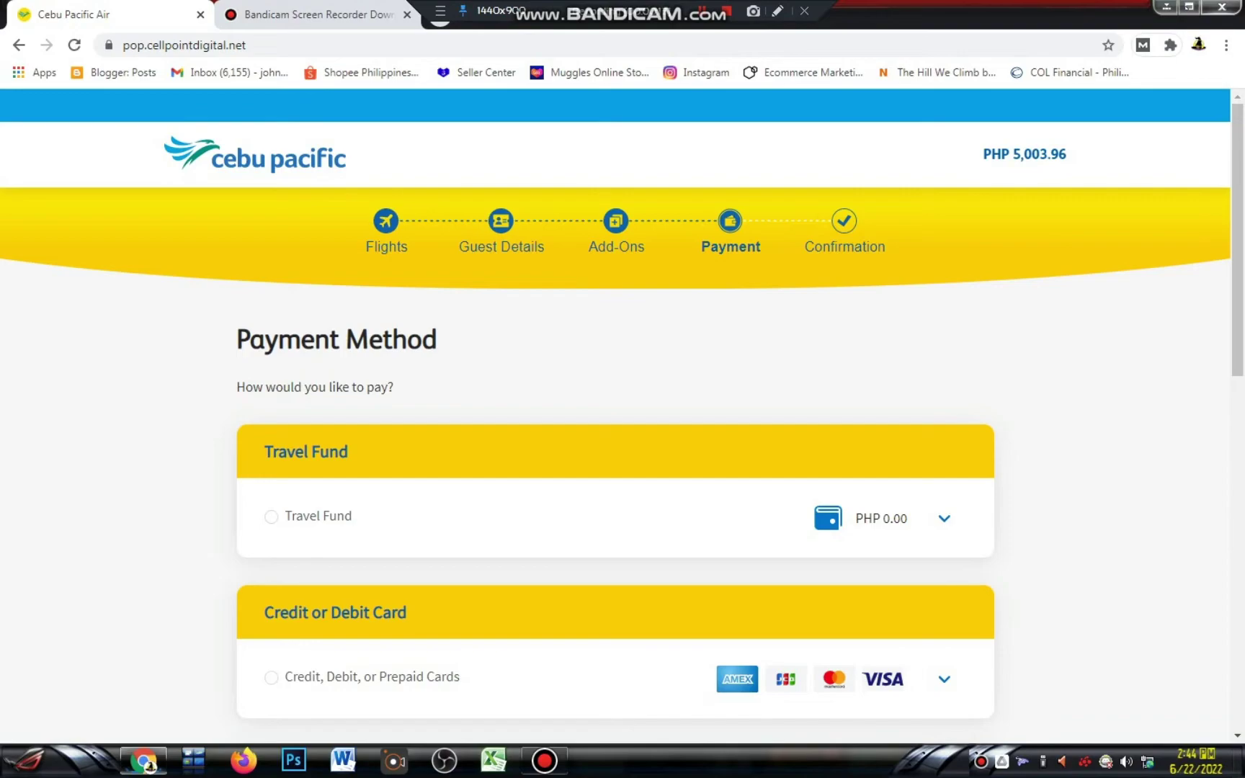
Expand the Credit, Debit, or Prepaid Cards payment option, examine its card detail fields, and collapse it again
scroll(616, 433, down, 1)
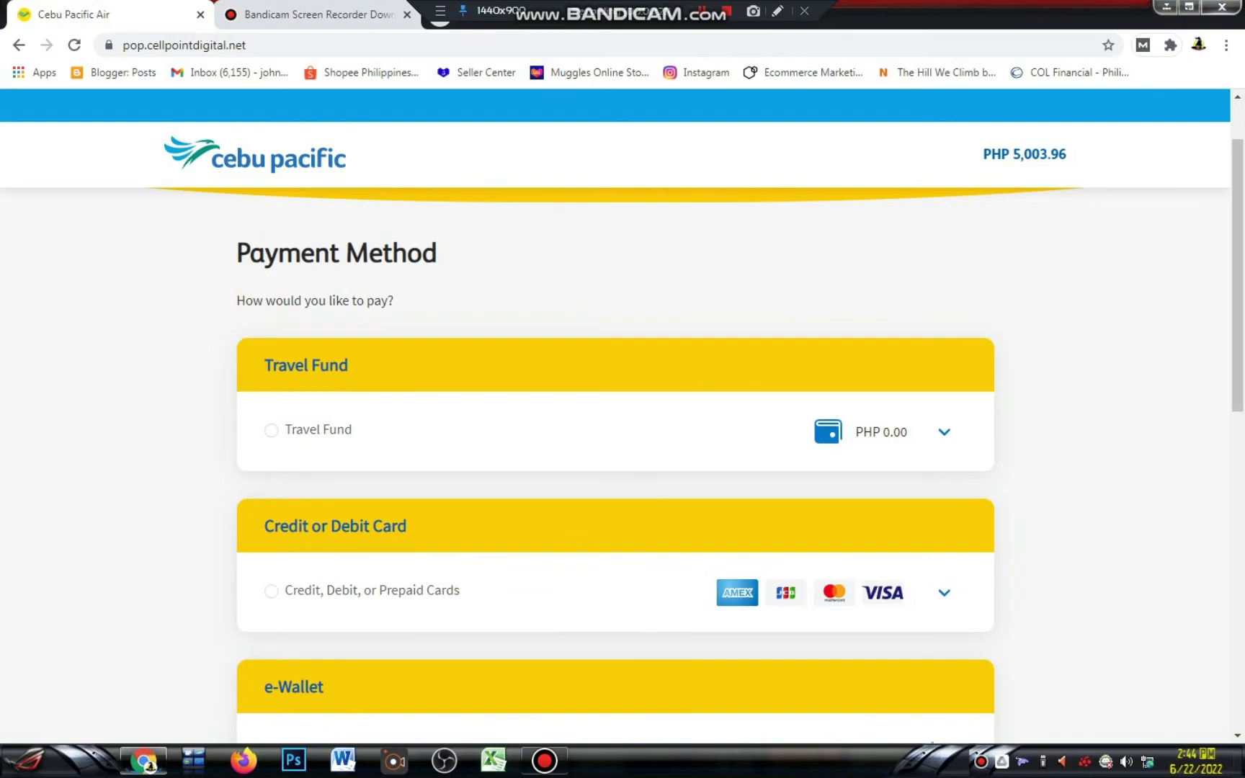
scroll(615, 432, down, 1)
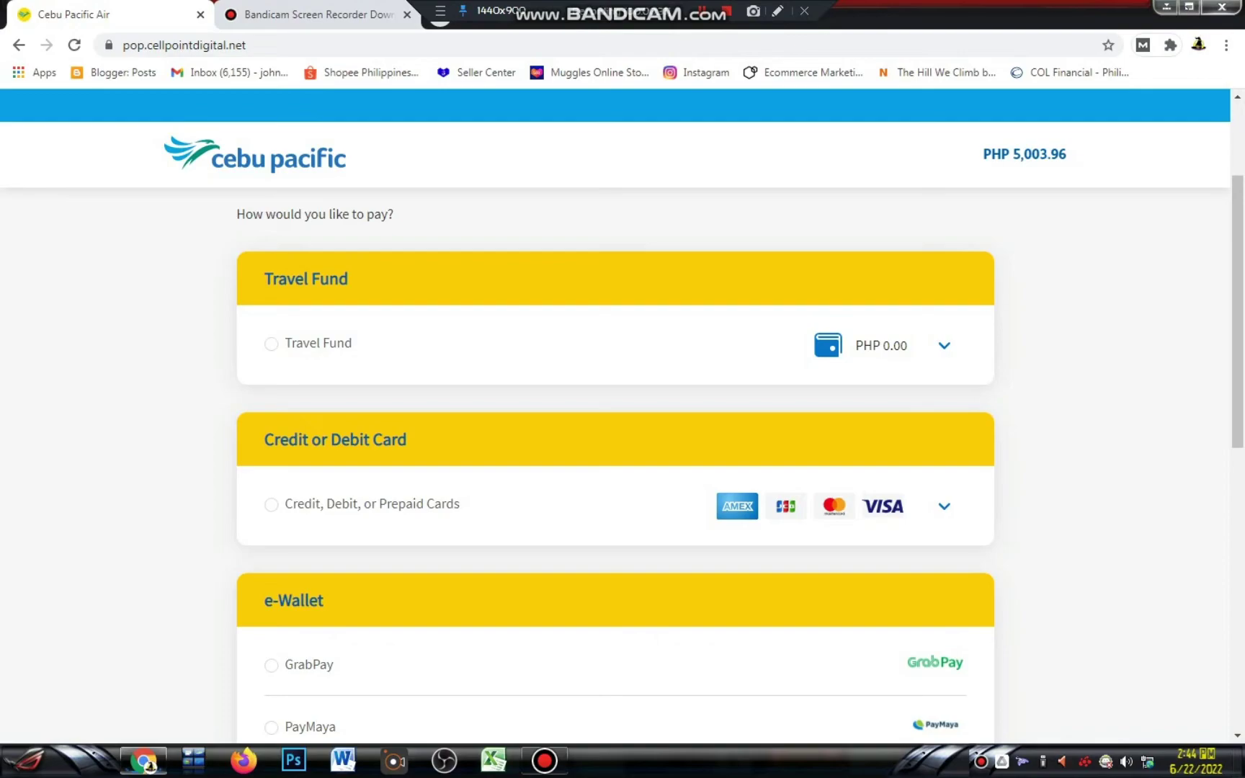
click(271, 504)
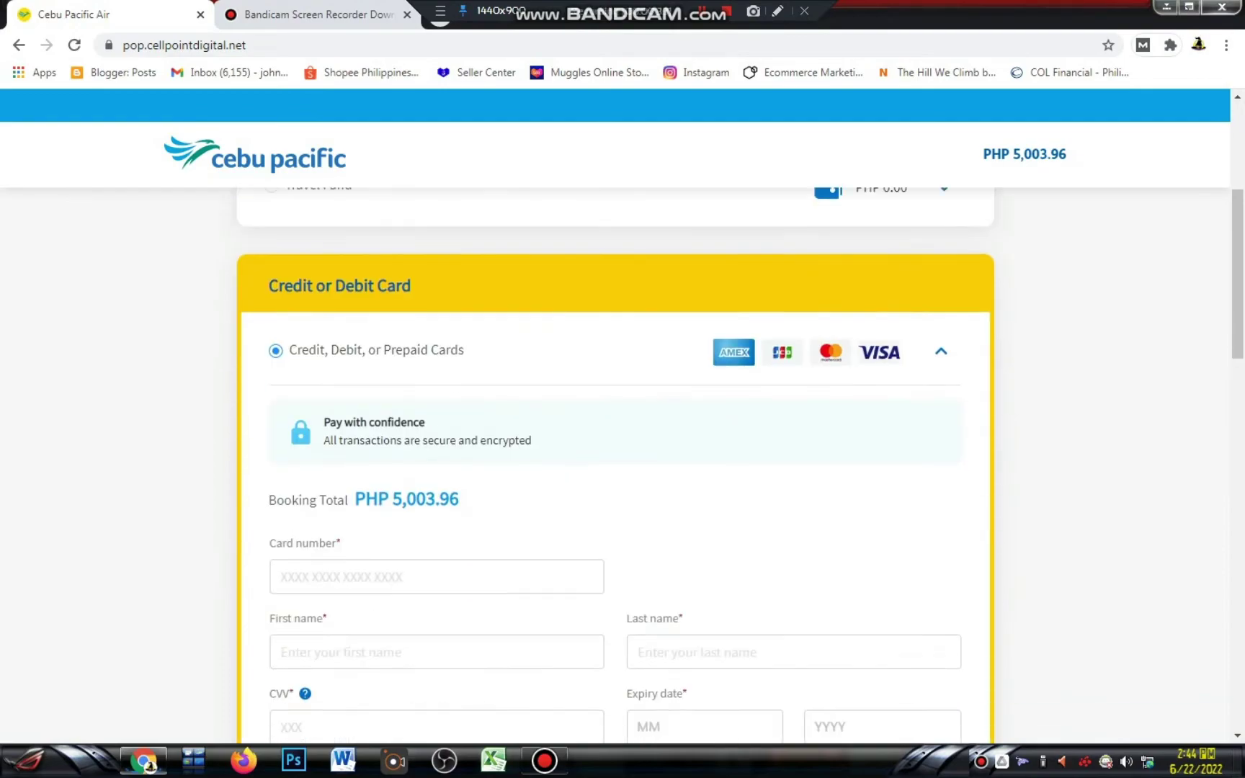
scroll(616, 468, down, 4)
scroll(616, 468, up, 2)
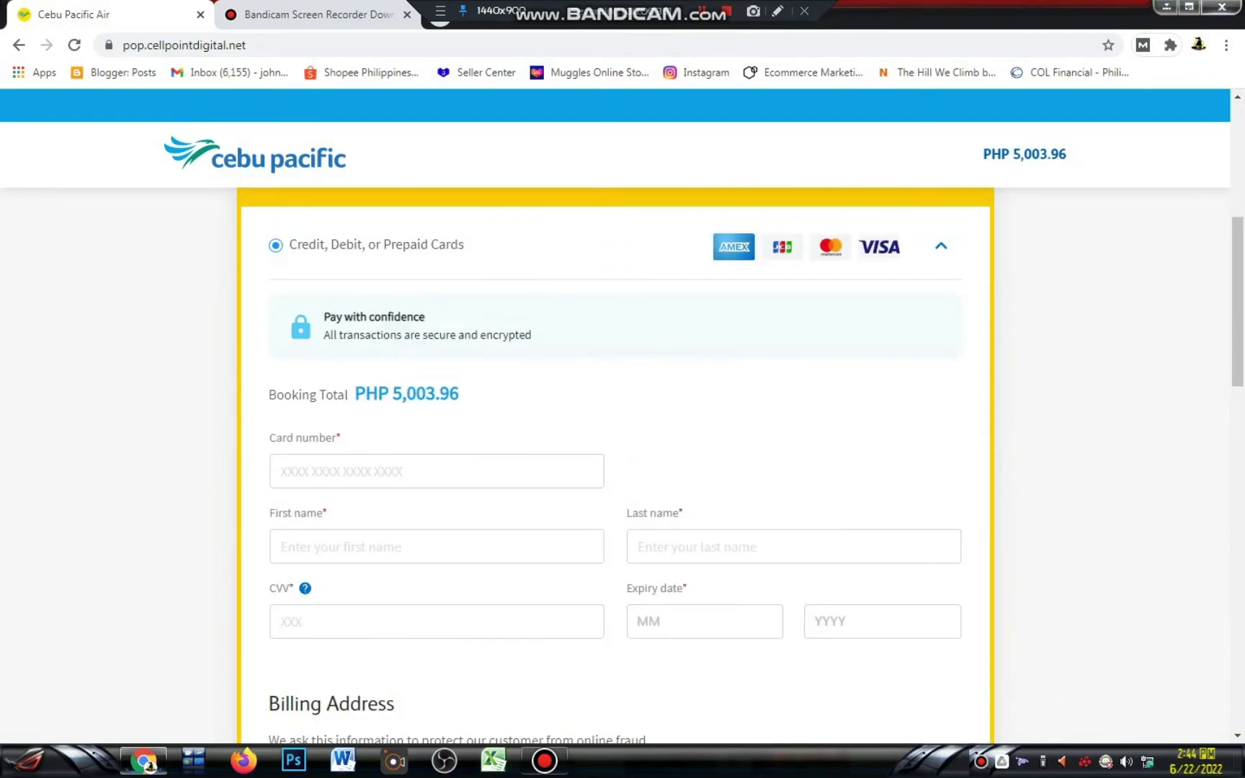
scroll(616, 468, up, 2)
scroll(616, 469, down, 2)
scroll(616, 468, up, 2)
scroll(616, 469, down, 2)
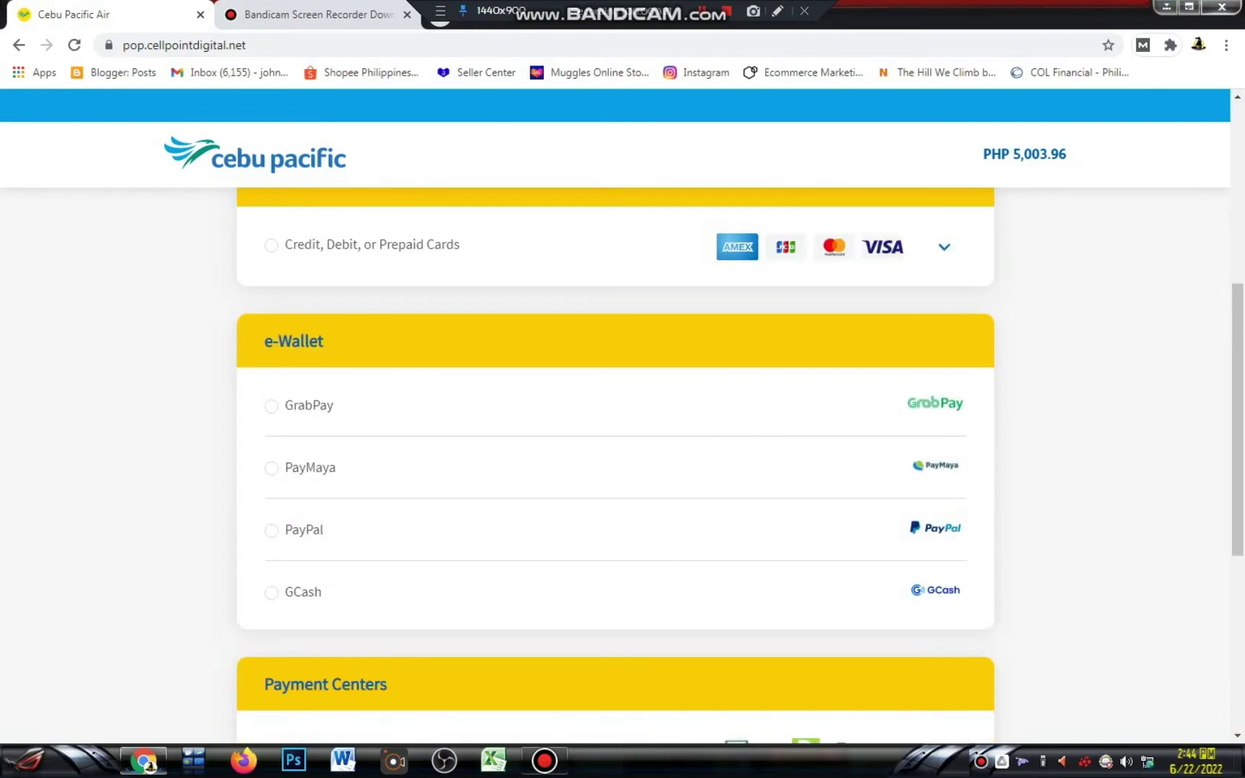
Look over the e-Wallet options, select Payment Centers as the payment method, and review its instructions and listed centers
scroll(616, 469, down, 2)
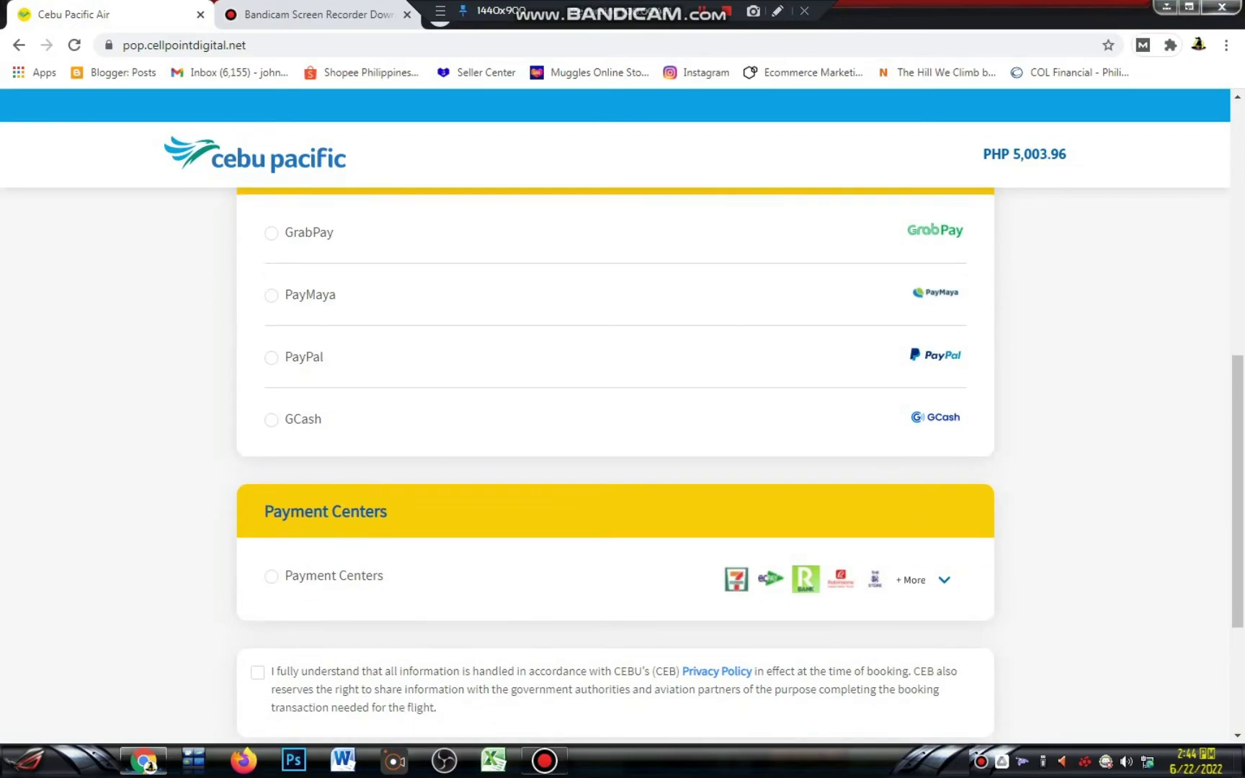
scroll(616, 468, up, 2)
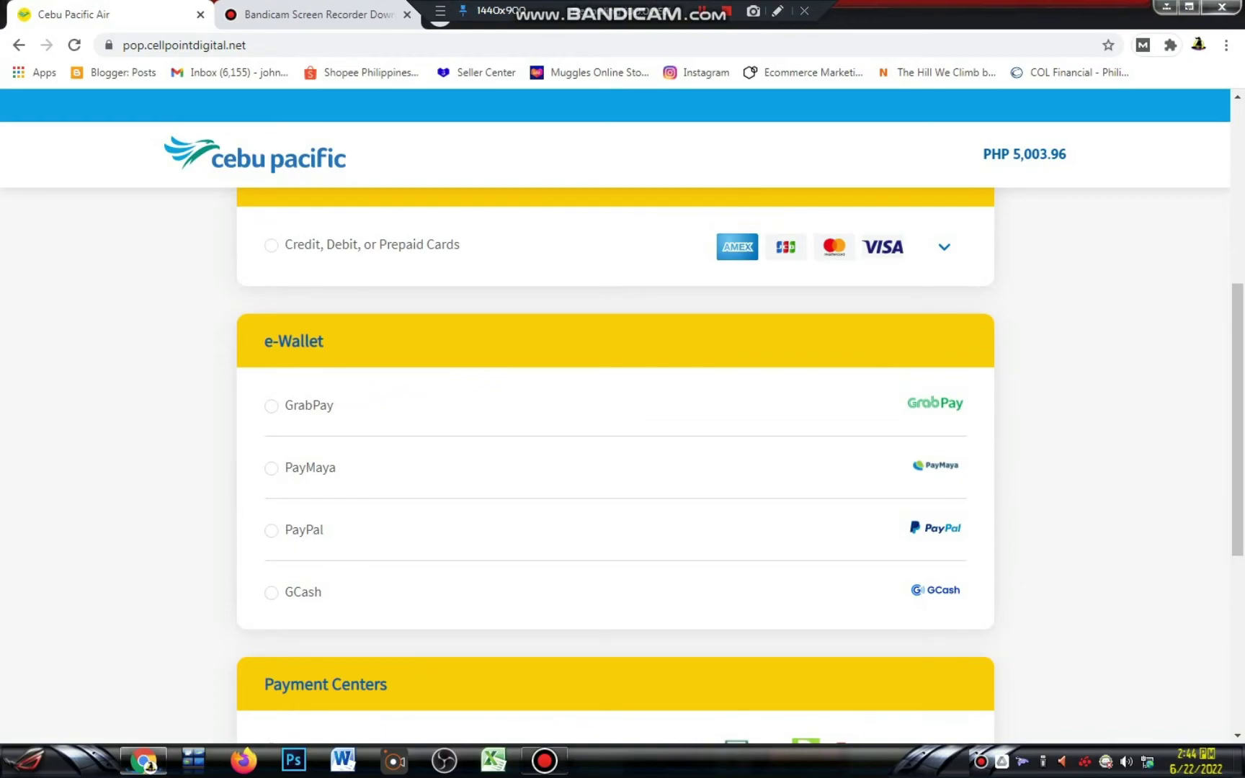
scroll(616, 468, down, 1)
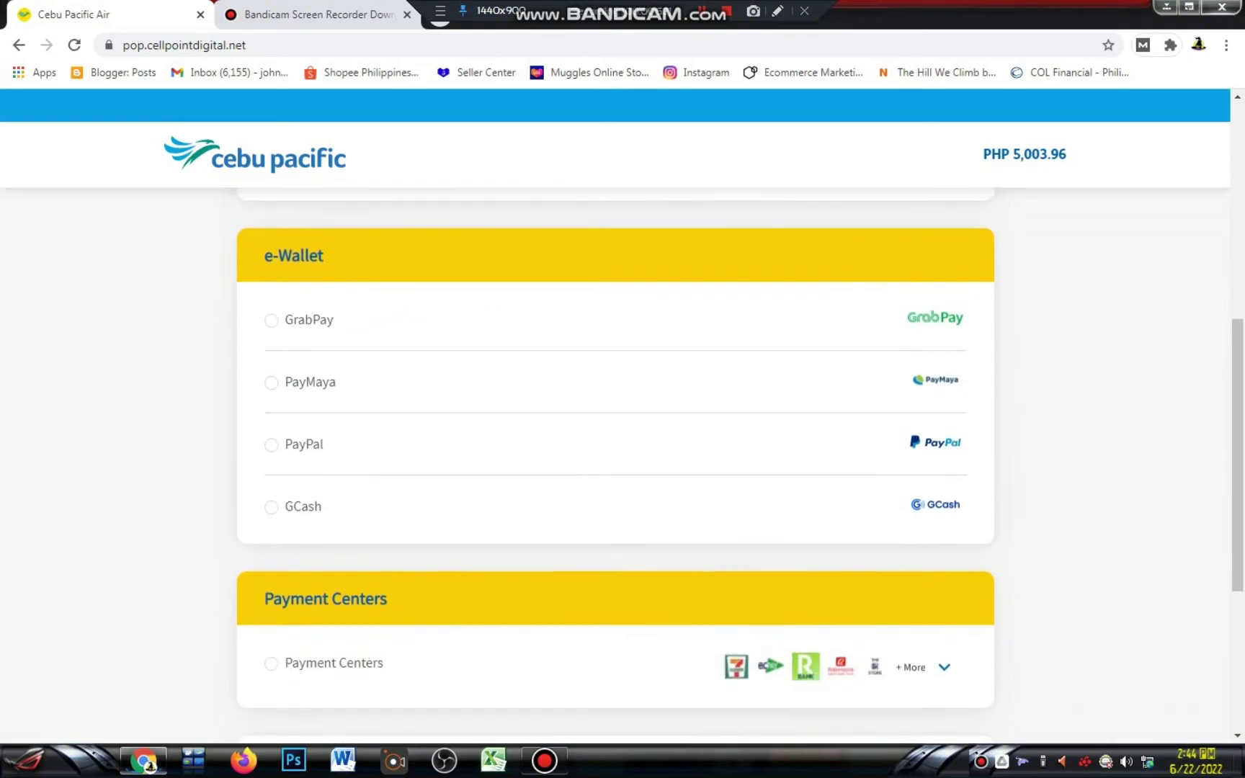
scroll(616, 469, down, 1)
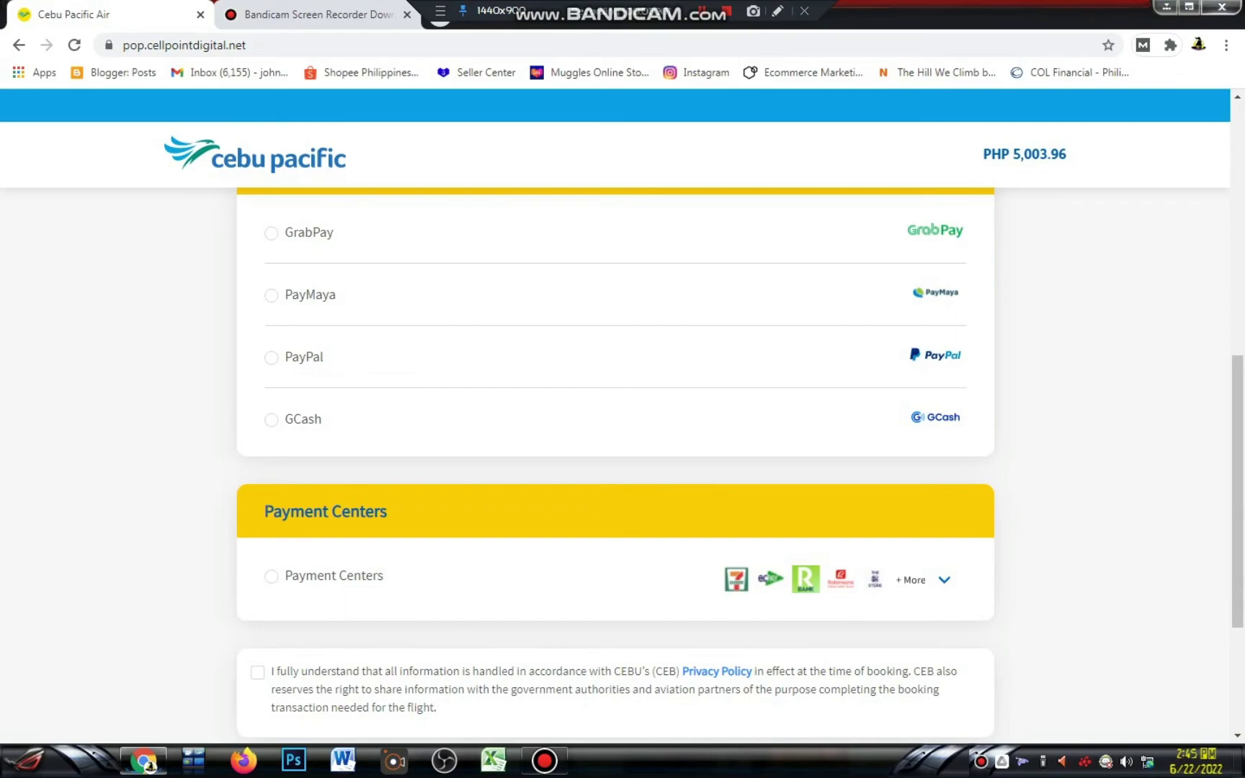
click(271, 576)
scroll(613, 461, down, 10)
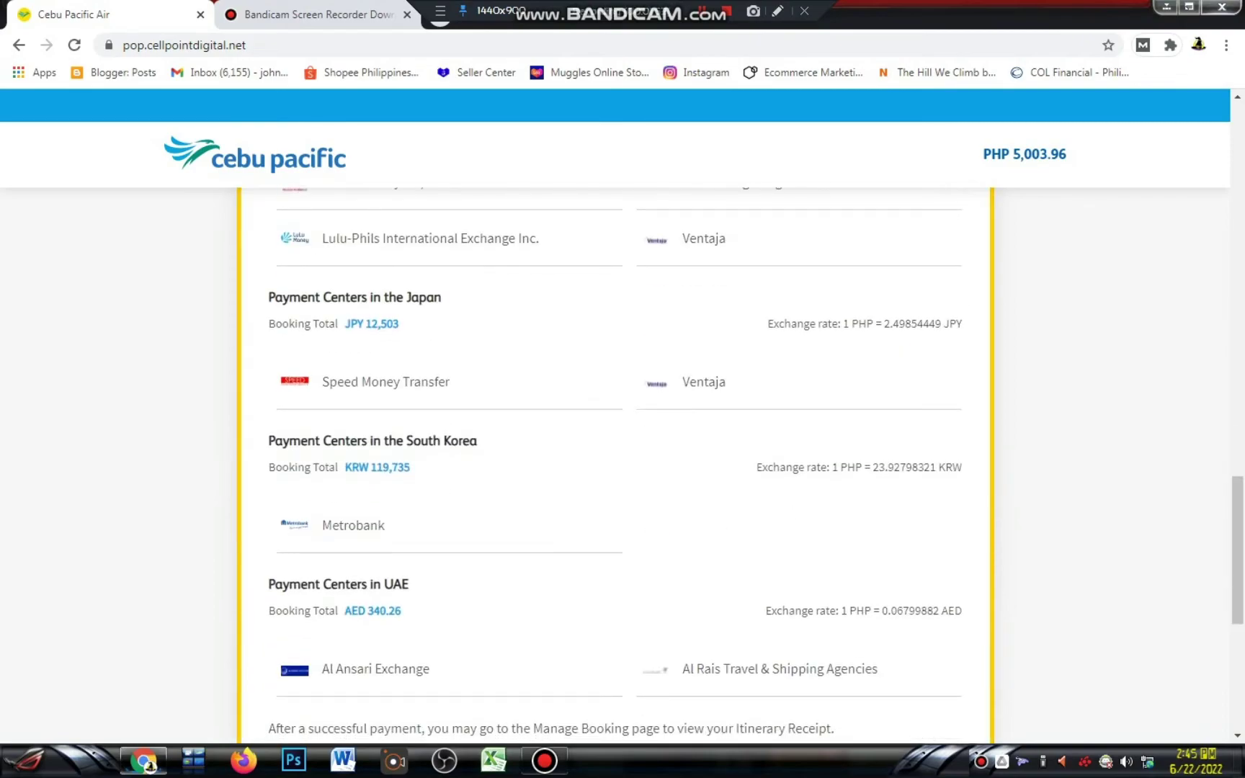
scroll(613, 461, up, 8)
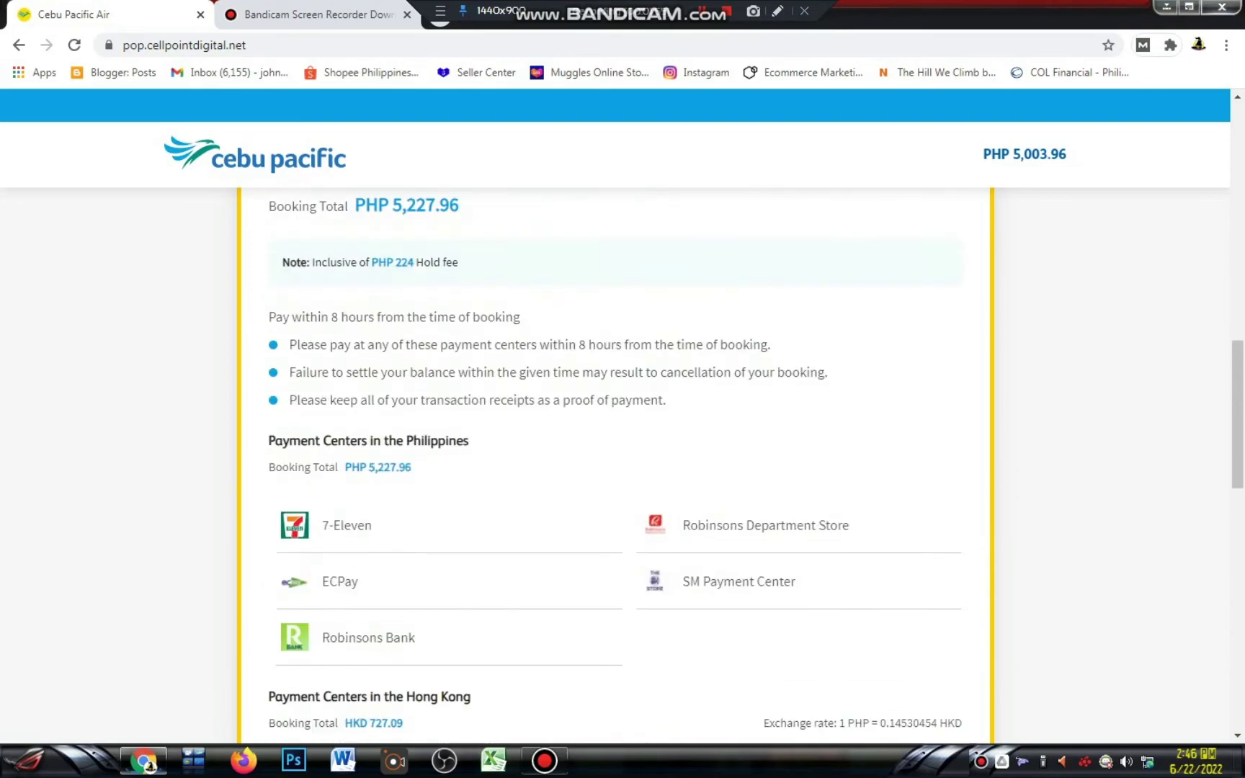
Open the 7-Eleven payment instructions, read through the steps and payment center reminders, and close them
click(346, 531)
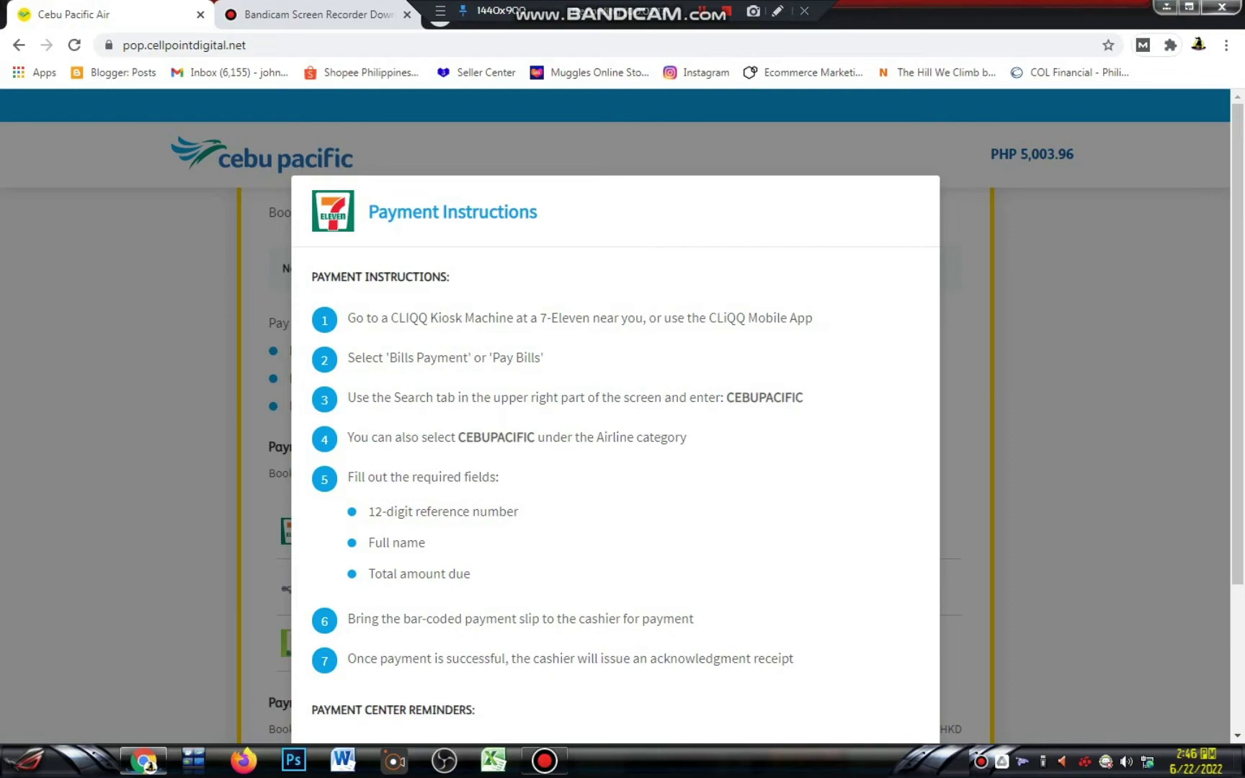
scroll(616, 432, down, 2)
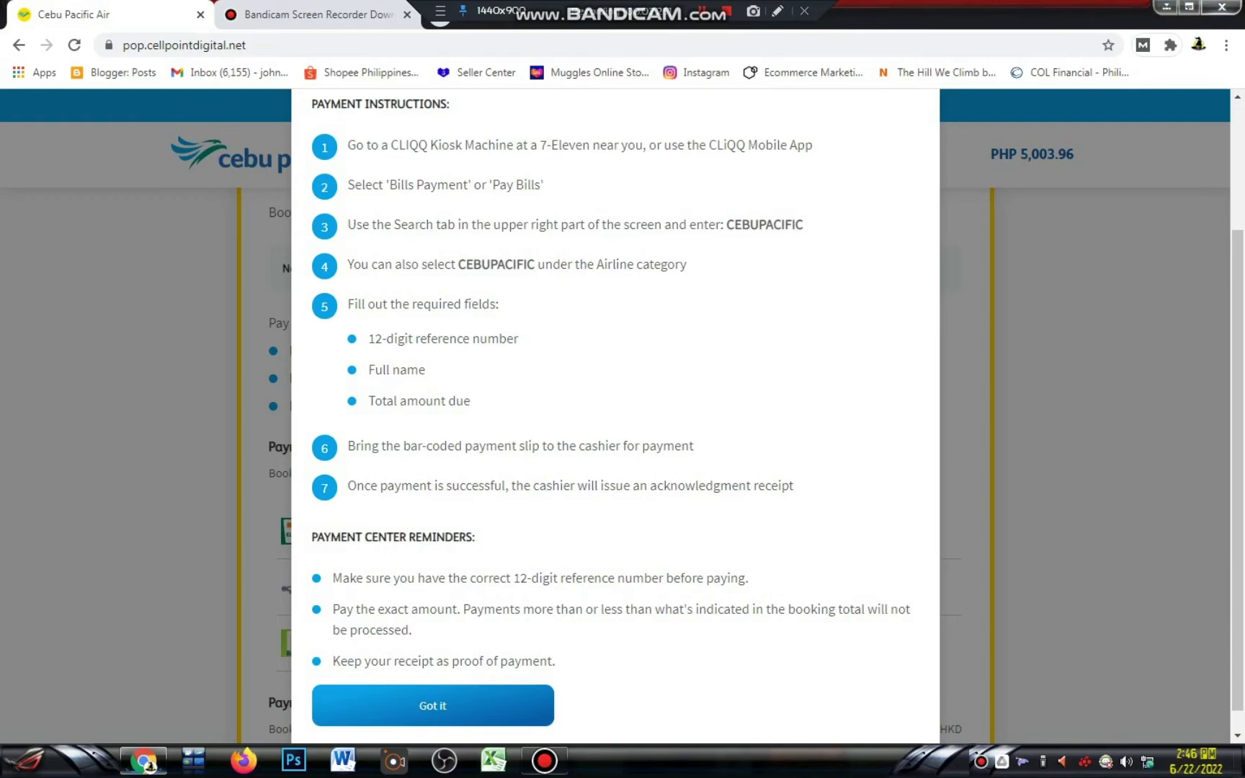
scroll(615, 417, down, 1)
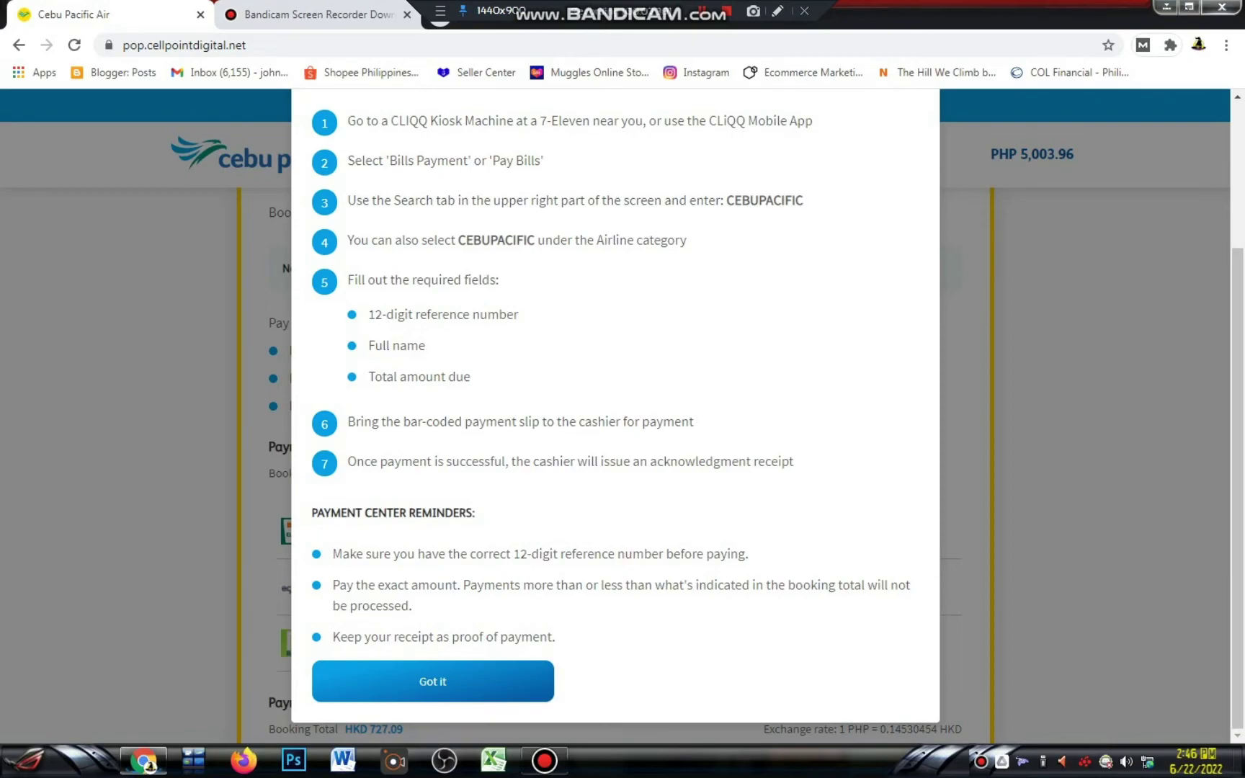
key(Escape)
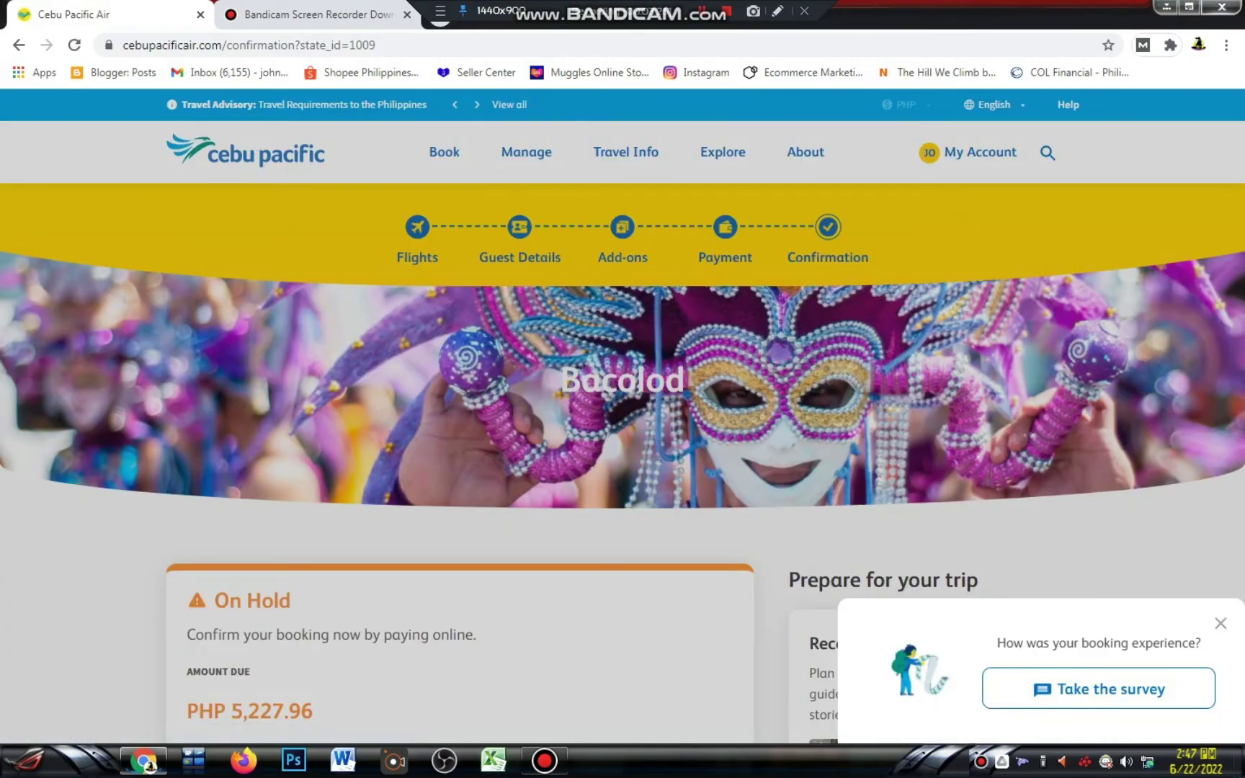
Dismiss the booking survey prompt and review the on-hold booking's amount due, payment deadline and payment notes
key(Escape)
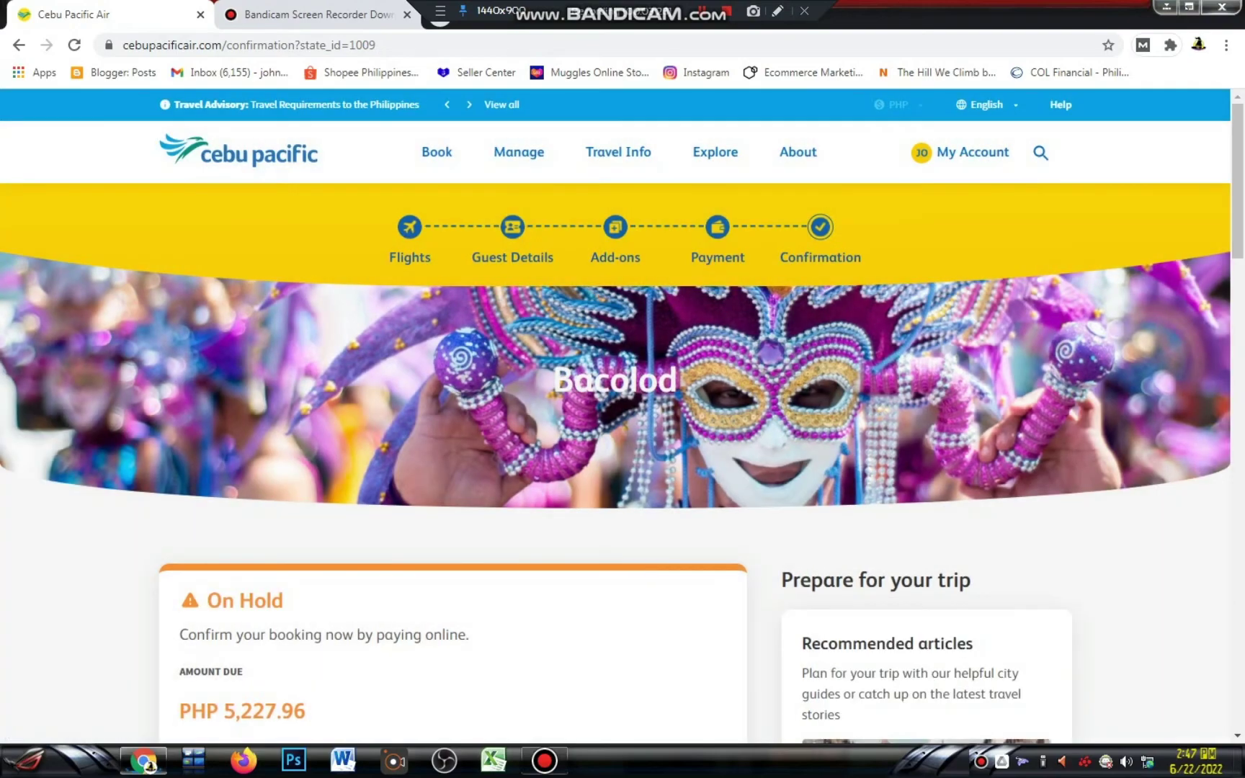
scroll(622, 461, down, 3)
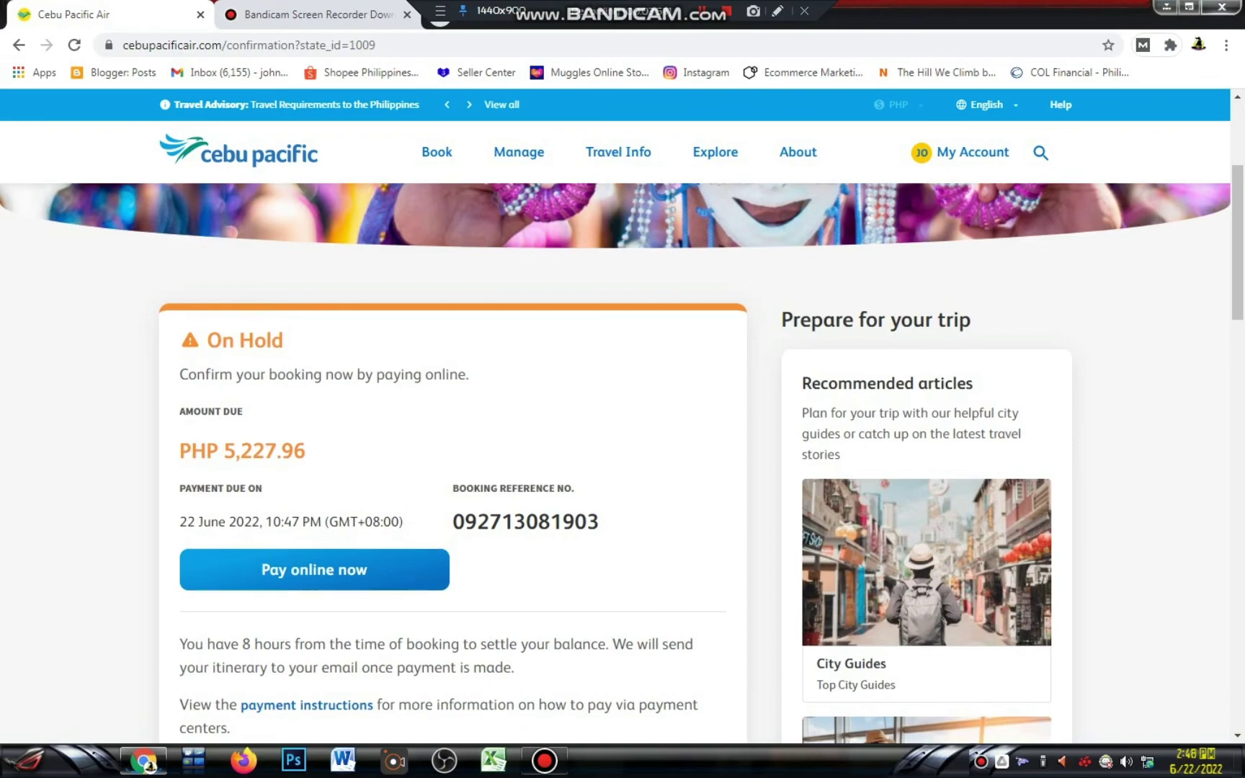
scroll(622, 461, down, 2)
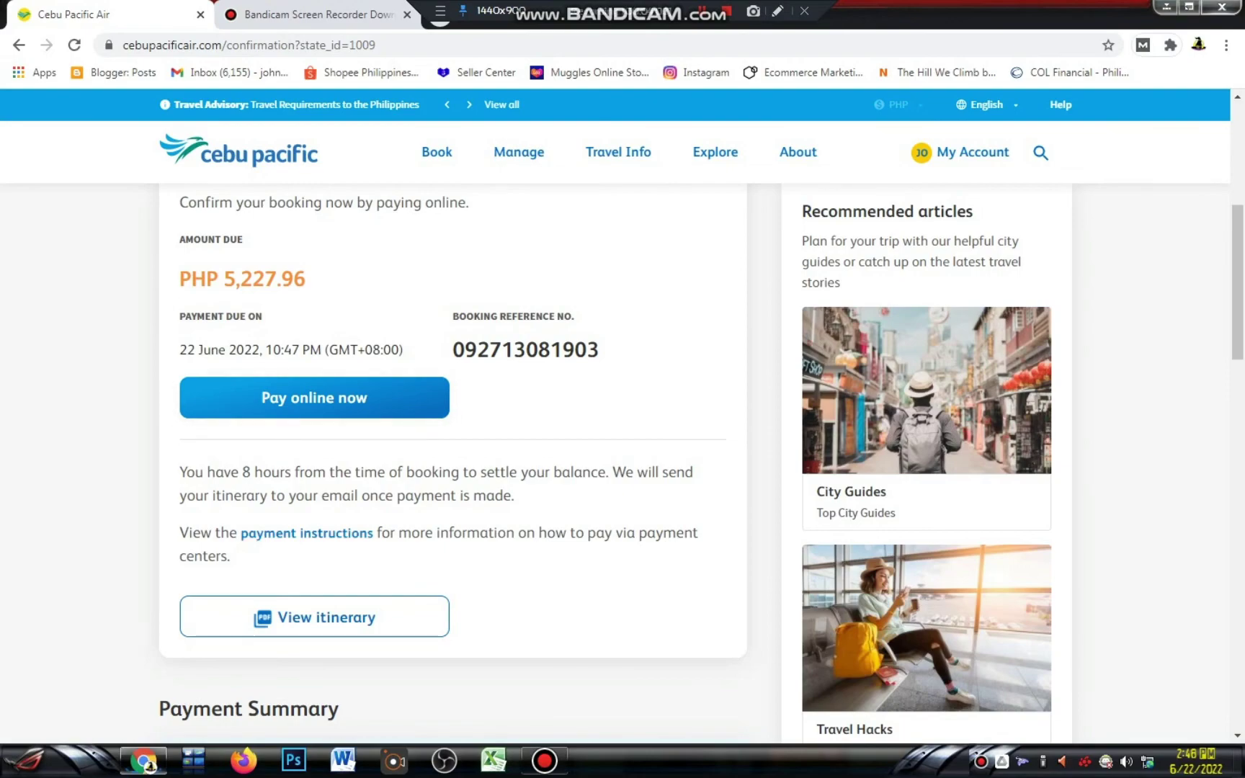
Open the itinerary of the on-hold booking and review its flight details, guest details and add-ons
click(314, 616)
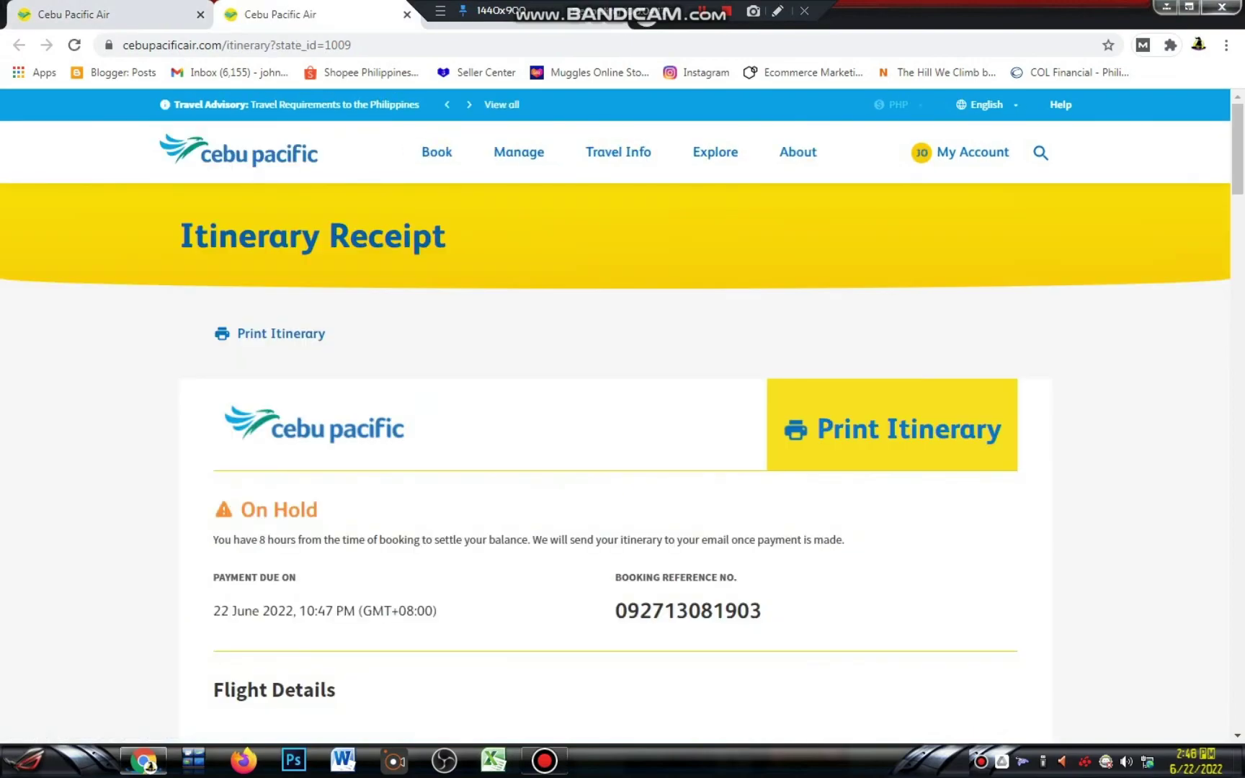
scroll(623, 462, down, 2)
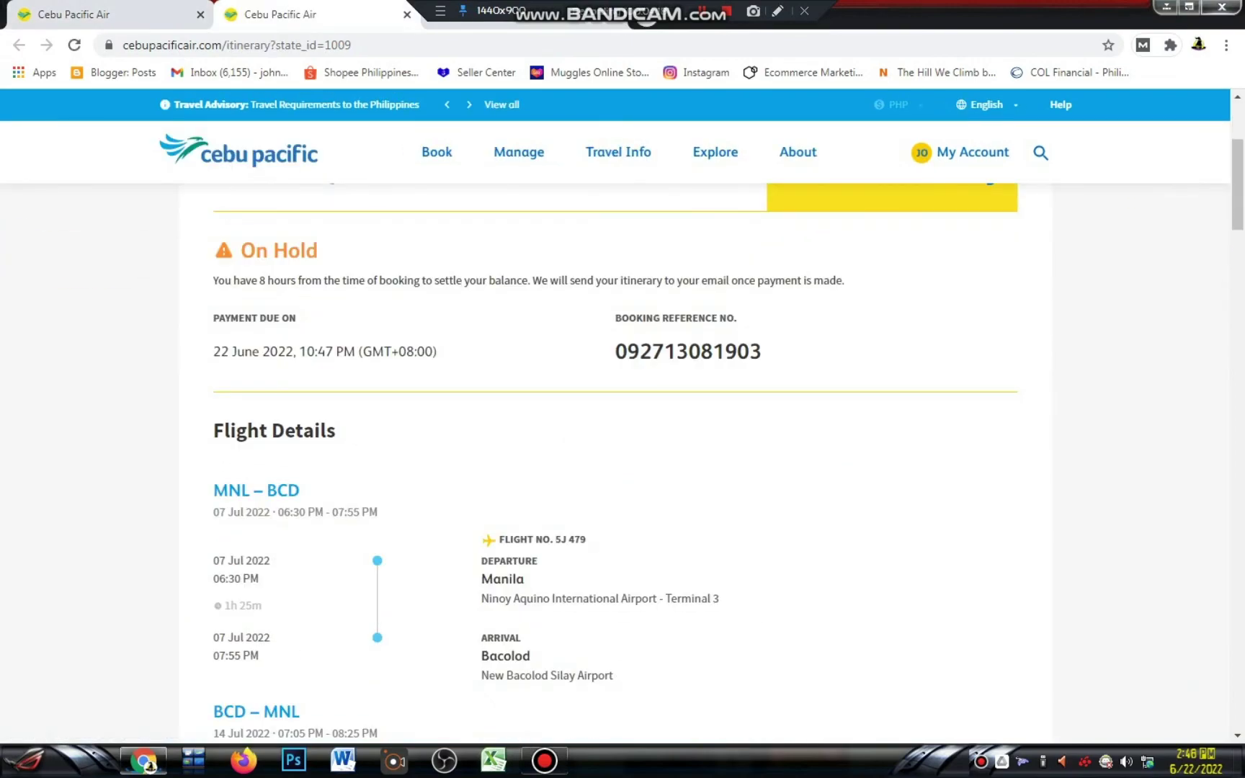
scroll(622, 462, down, 5)
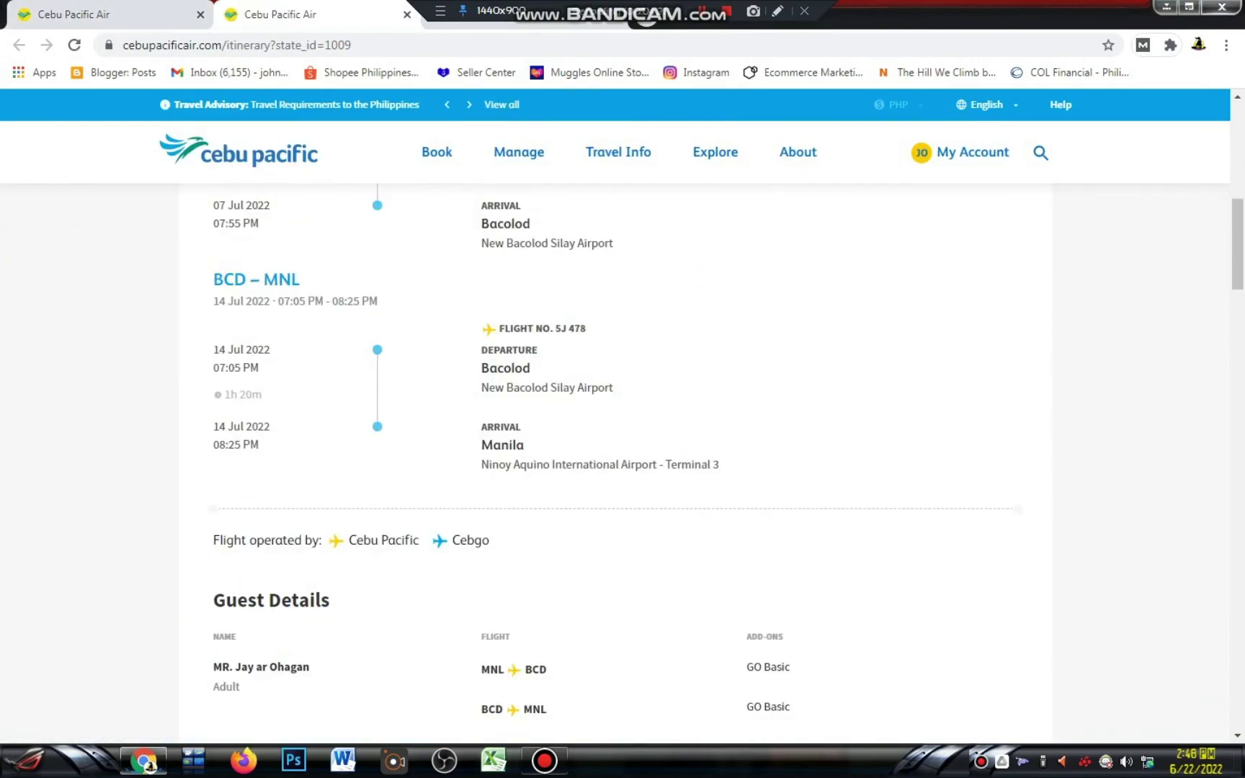
scroll(622, 461, down, 1)
scroll(622, 461, down, 2)
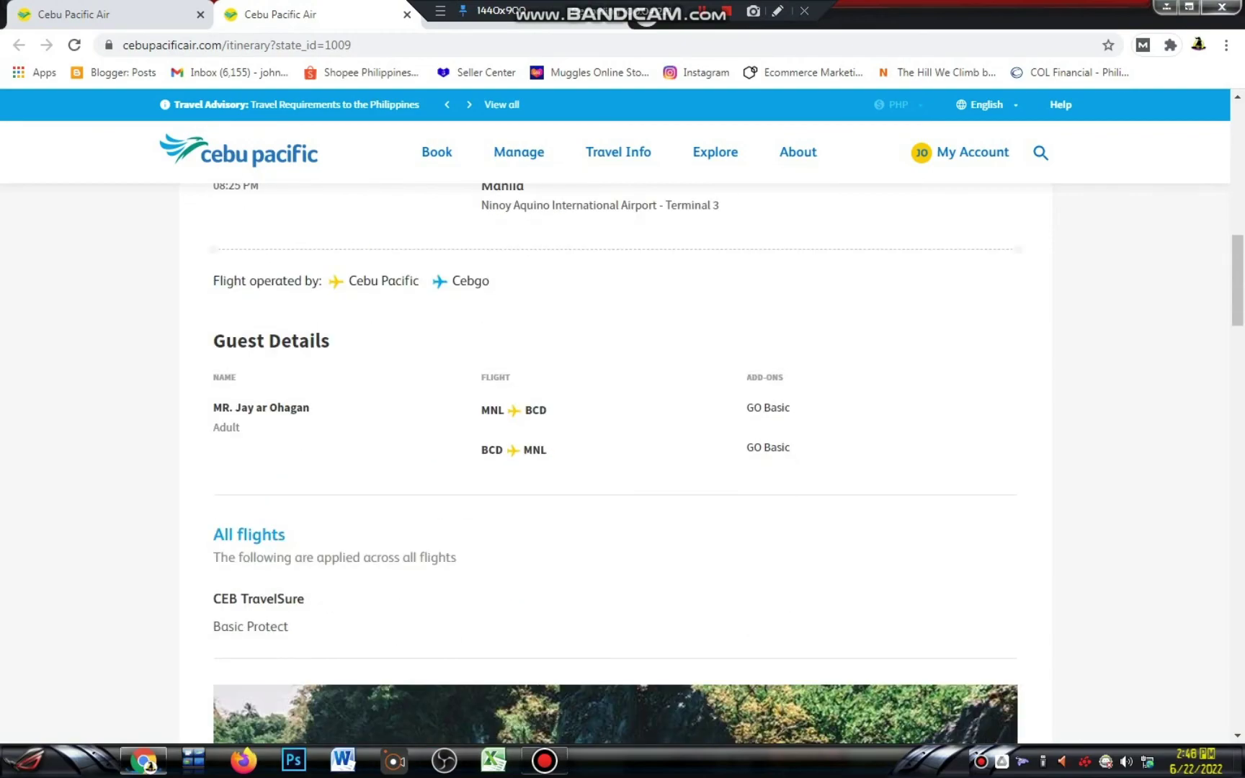
Recheck both flights on the itinerary receipt and start printing the itinerary
scroll(622, 461, up, 5)
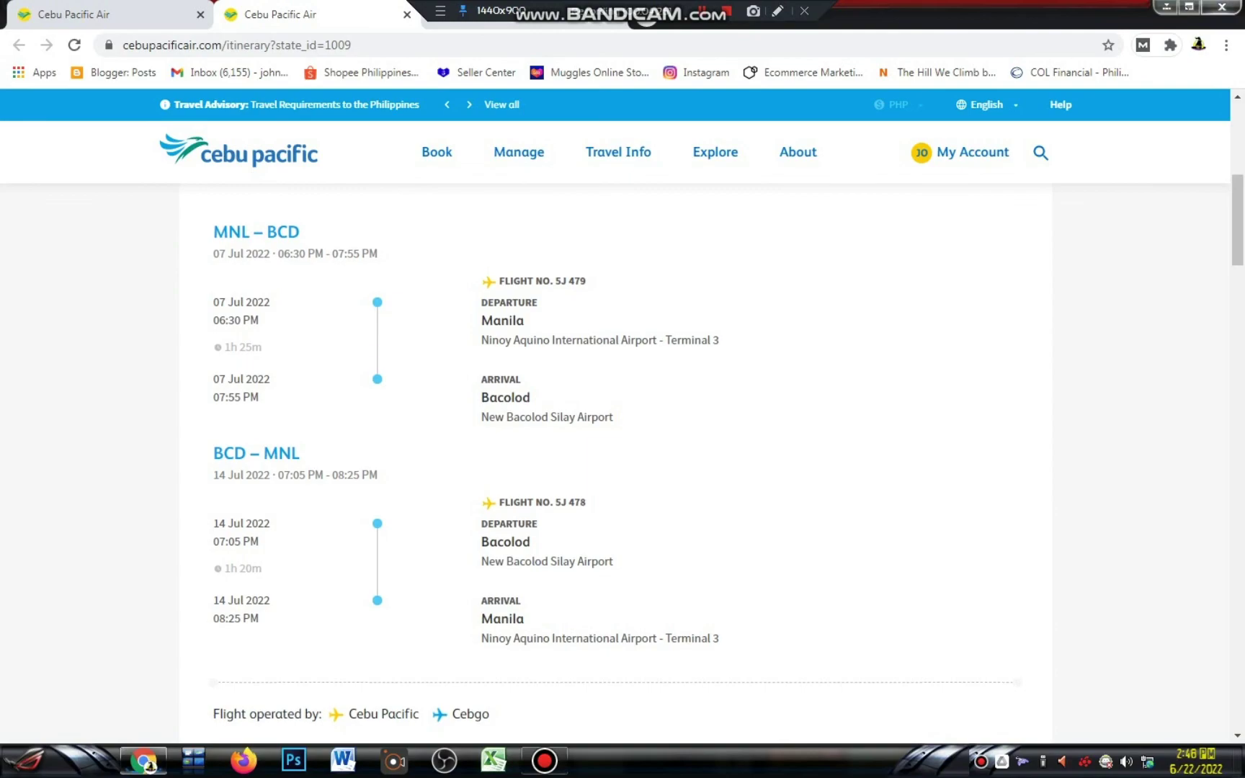
scroll(622, 461, up, 2)
scroll(622, 461, up, 4)
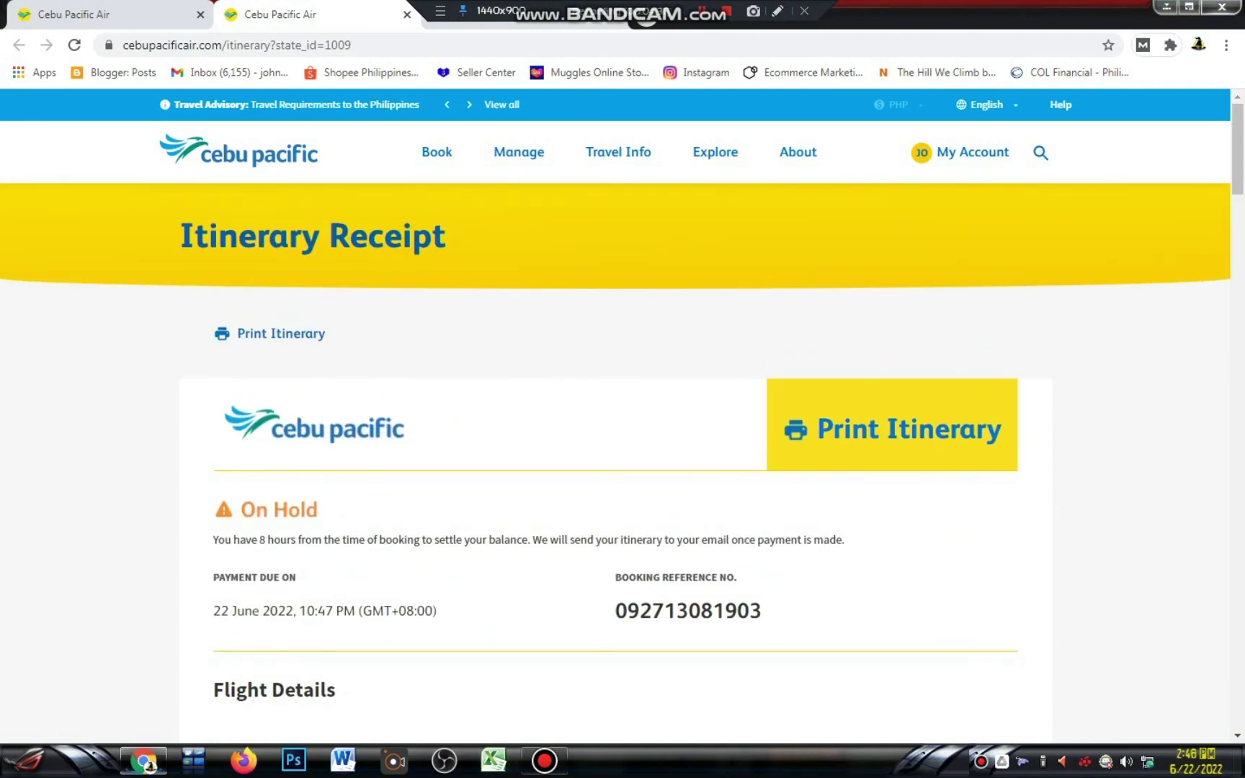
click(281, 333)
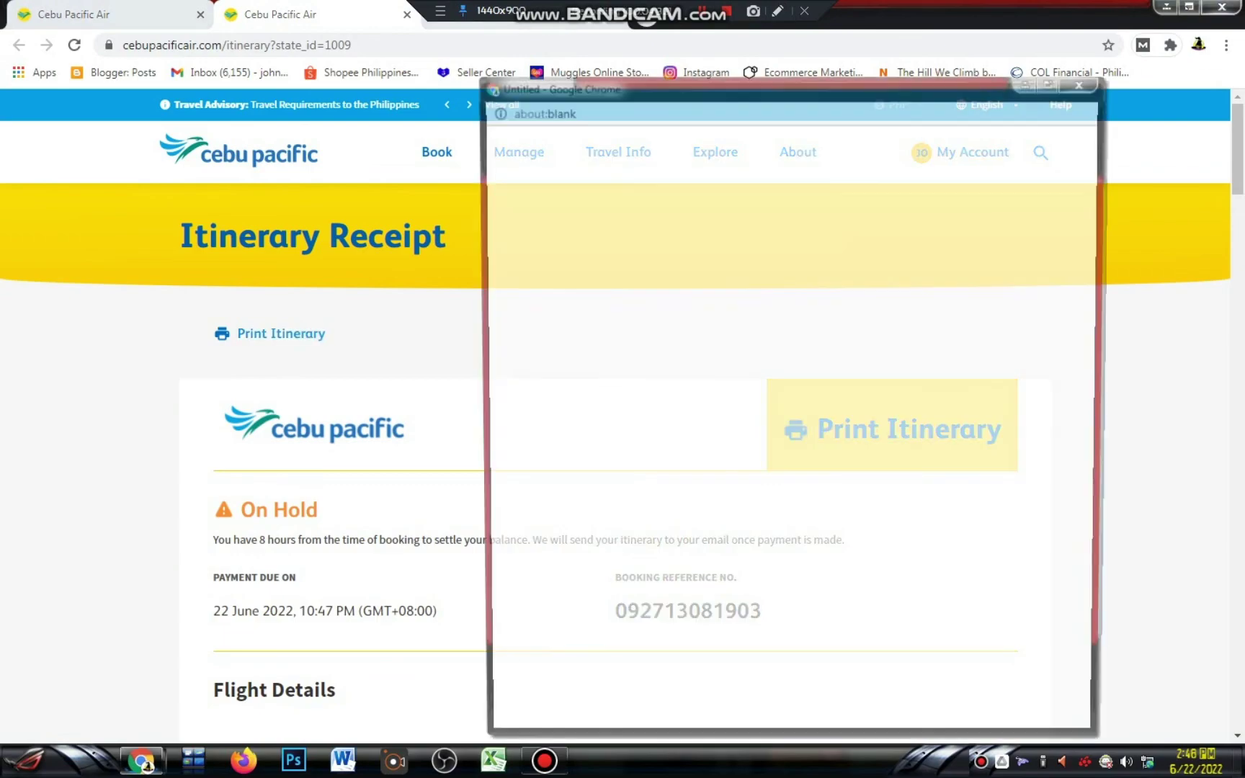